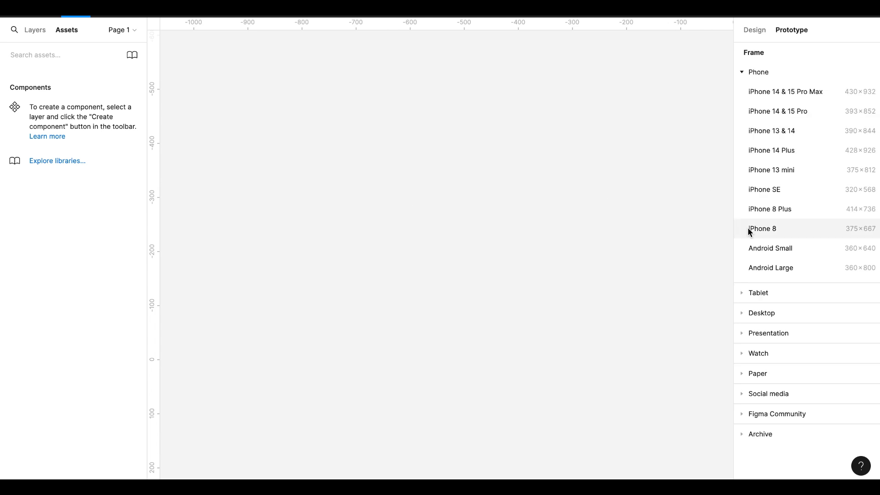
# Add an Android Small frame to the canvas and fill it with yellow FFE55B
pyautogui.click(769, 248)
pyautogui.click(754, 28)
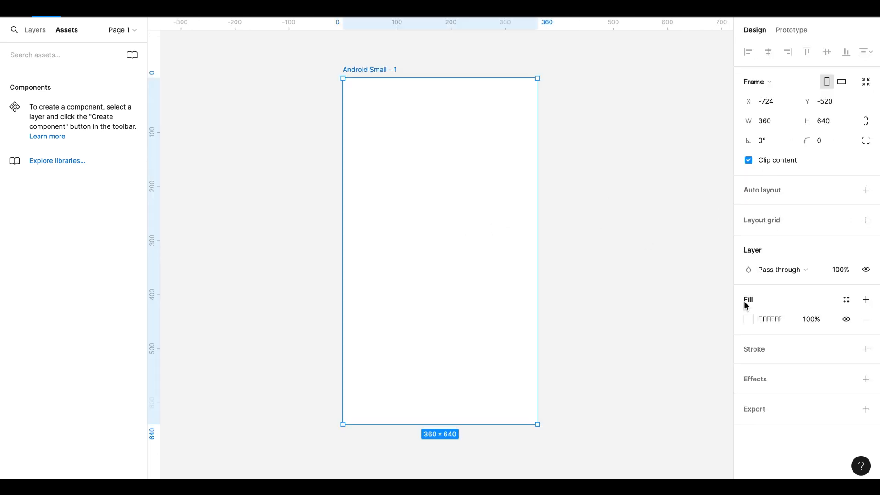
pyautogui.click(749, 320)
pyautogui.moveTo(626, 335); pyautogui.dragTo(636, 331)
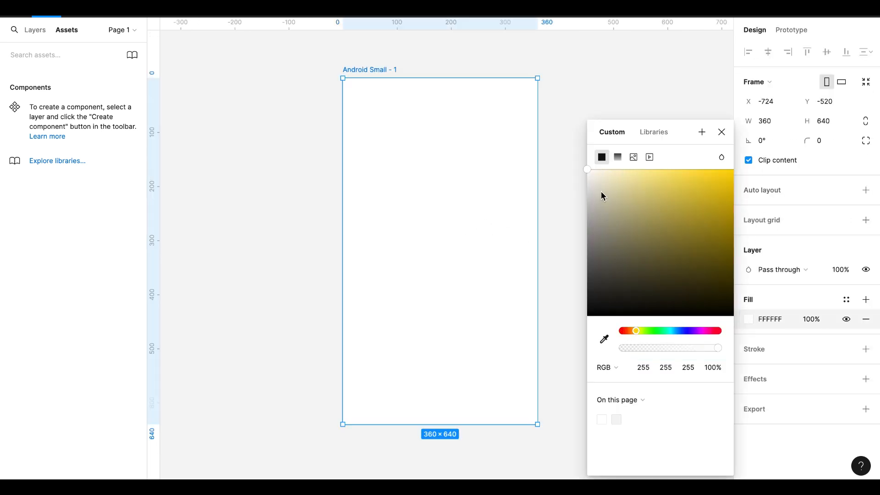
pyautogui.moveTo(589, 171); pyautogui.dragTo(682, 169)
pyautogui.click(721, 132)
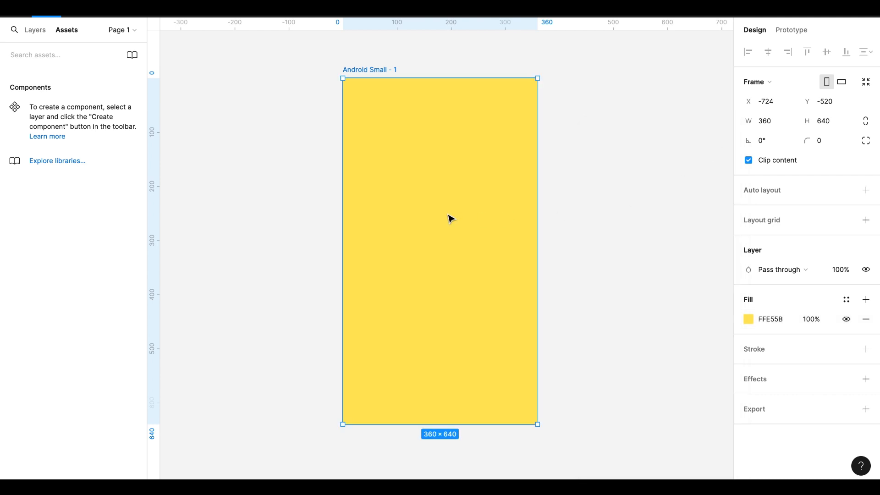
# Draw a narrow frame across the upper part of the yellow frame, sized 290 × 18, and move it to about X 35, Y 149
pyautogui.press('f')
pyautogui.moveTo(366, 158); pyautogui.dragTo(523, 168)
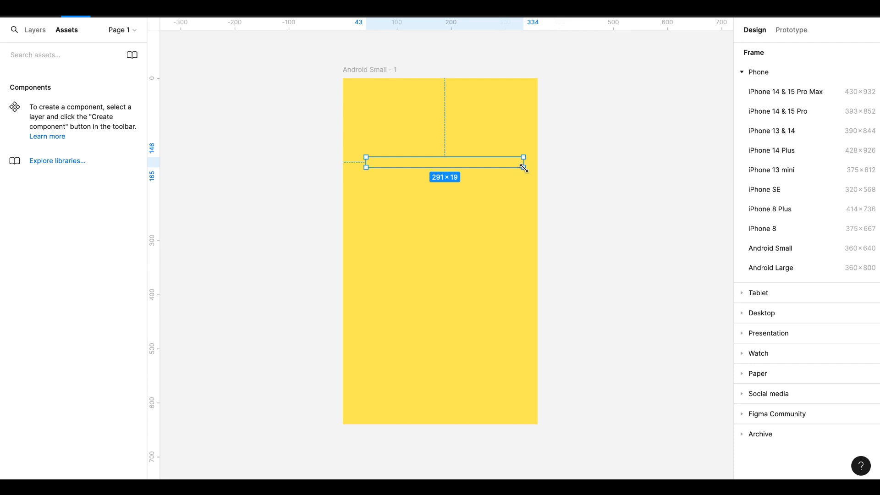
pyautogui.click(768, 123)
pyautogui.write('290')
pyautogui.press('Return')
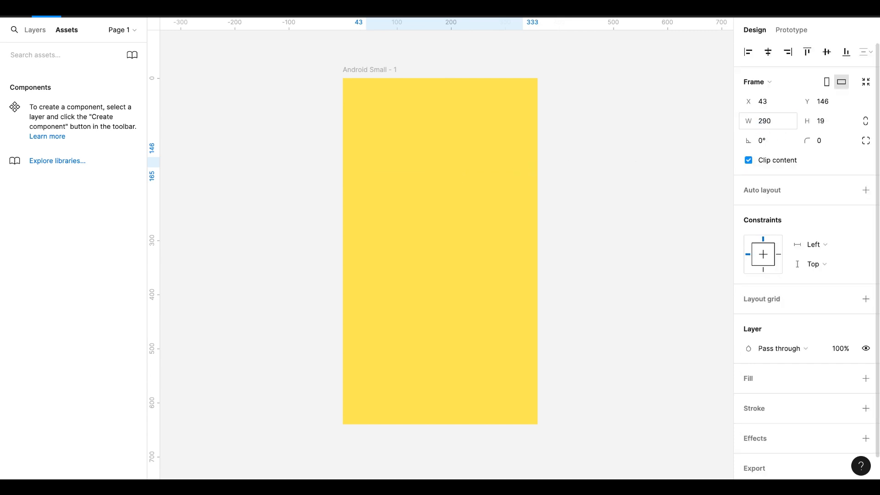
pyautogui.click(820, 121)
pyautogui.write('18')
pyautogui.press('Return')
pyautogui.moveTo(446, 166); pyautogui.dragTo(442, 167)
# Fill the narrow frame with grey D3D2D2 and round its corners with a radius of 10
pyautogui.click(865, 378)
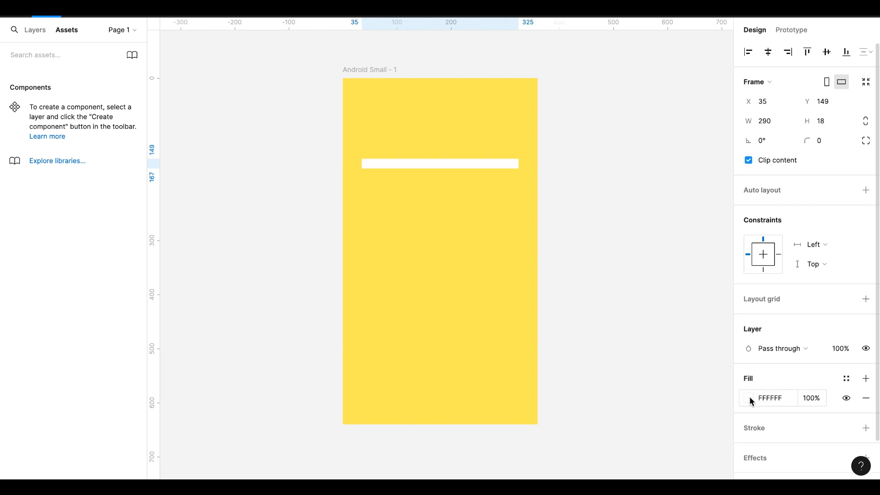
pyautogui.click(748, 398)
pyautogui.moveTo(590, 167); pyautogui.dragTo(588, 194)
pyautogui.click(721, 132)
pyautogui.click(820, 141)
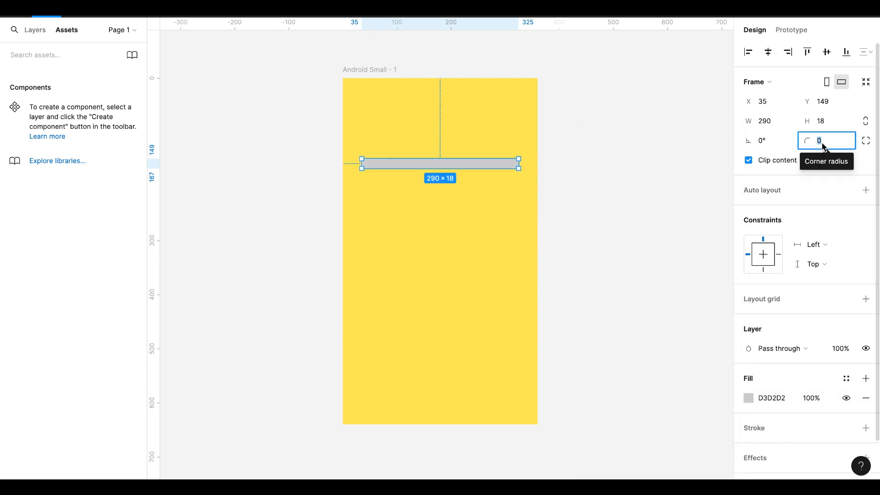
pyautogui.write('10')
pyautogui.press('Return')
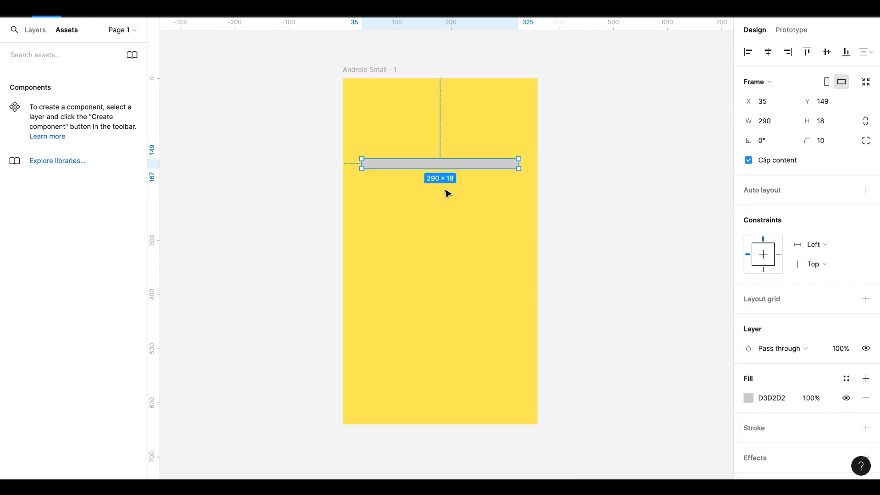
pyautogui.click(445, 204)
# Draw a rectangle just below the grey bar at about X 40, Y 188 and size it to 290 × 18
pyautogui.press('r')
pyautogui.moveTo(364, 180); pyautogui.dragTo(515, 189)
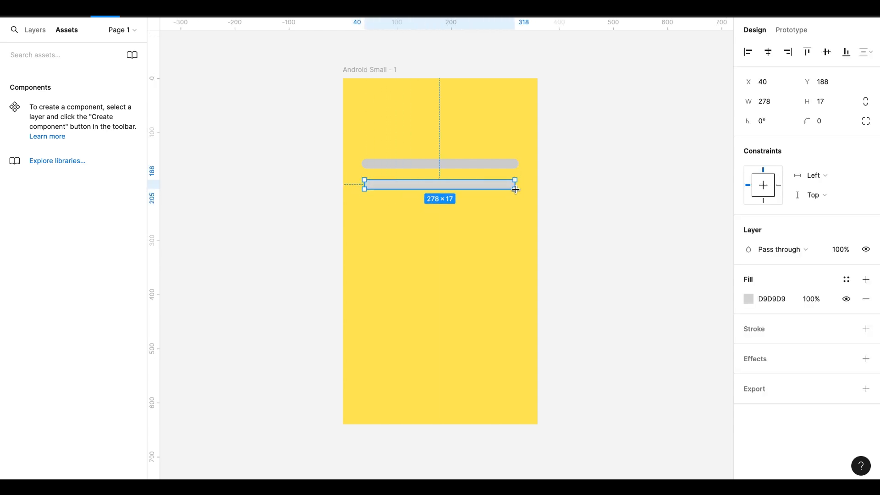
pyautogui.click(773, 104)
pyautogui.write('290')
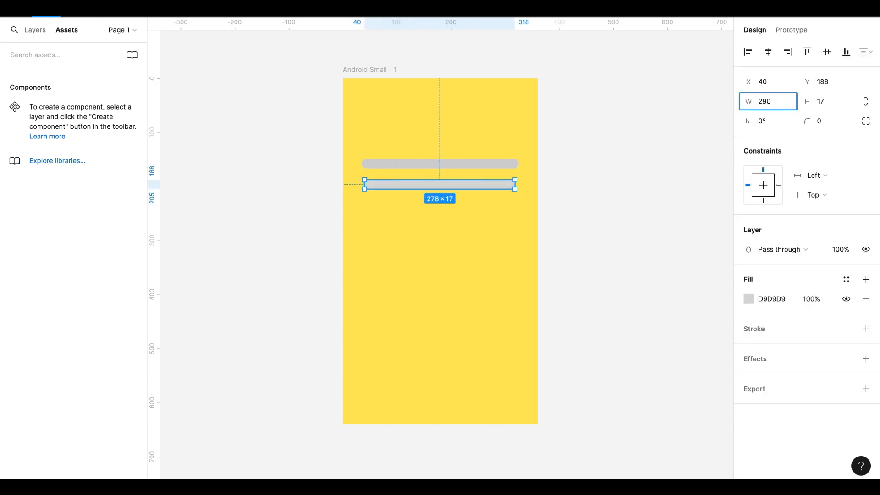
pyautogui.click(821, 104)
pyautogui.write('18')
pyautogui.press('Return')
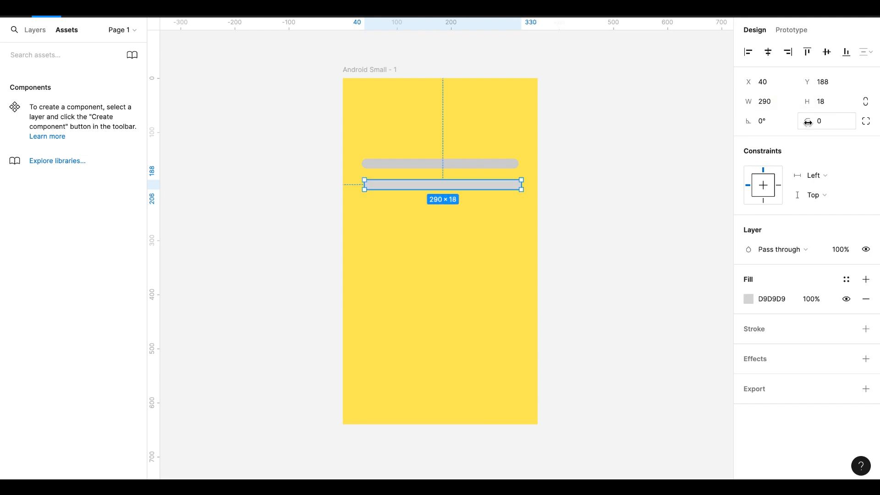
# Give the new rectangle a corner radius of 10 and a black 000000 fill
pyautogui.click(808, 123)
pyautogui.write('10')
pyautogui.press('Return')
pyautogui.click(27, 33)
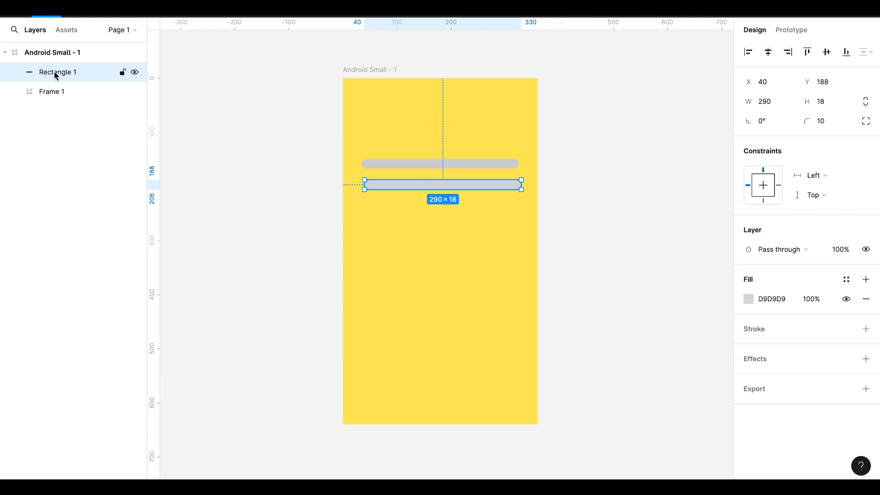
pyautogui.click(747, 299)
pyautogui.moveTo(588, 194); pyautogui.dragTo(586, 315)
pyautogui.click(721, 132)
# Wrap the grey and black bars together in a new frame and centre that frame vertically in the phone frame
pyautogui.click(44, 92)
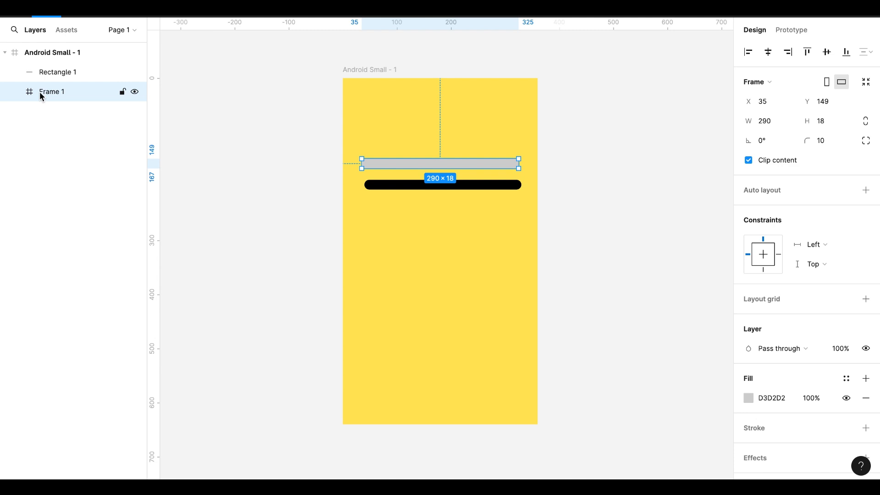
pyautogui.click(36, 76)
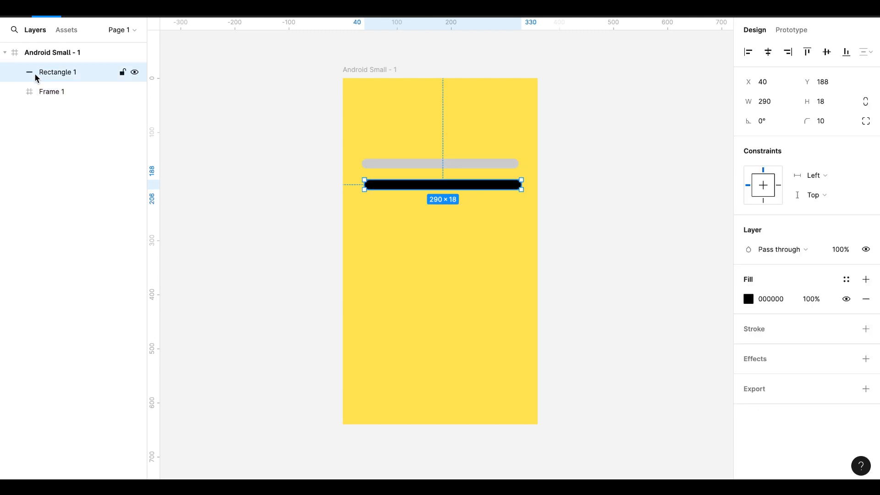
pyautogui.keyDown('shift'); pyautogui.click(42, 89); pyautogui.keyUp('shift')
pyautogui.rightClick(43, 89)
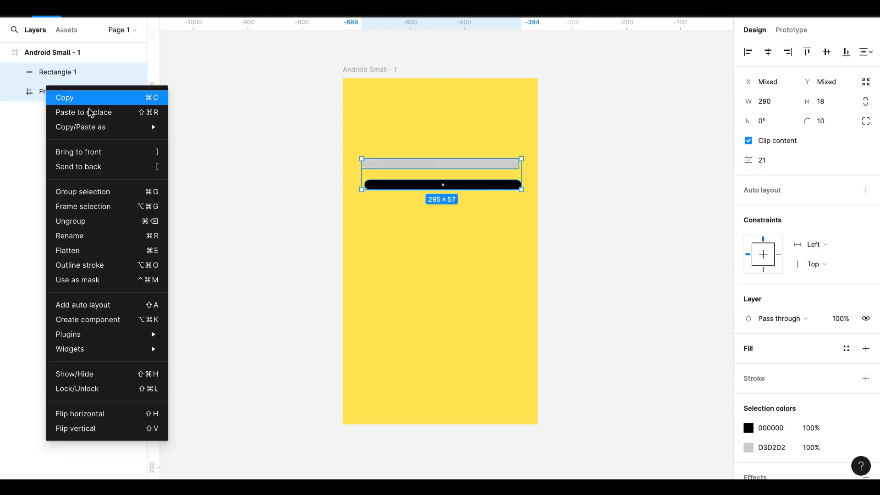
pyautogui.click(81, 209)
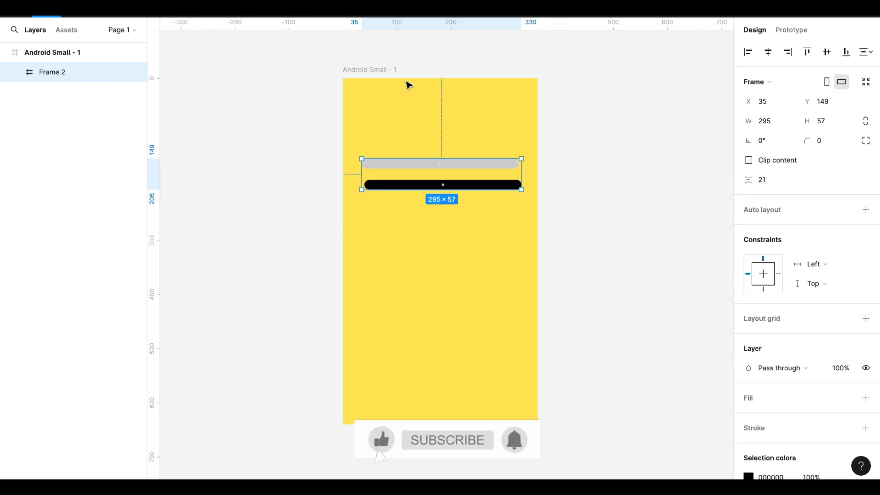
pyautogui.click(826, 53)
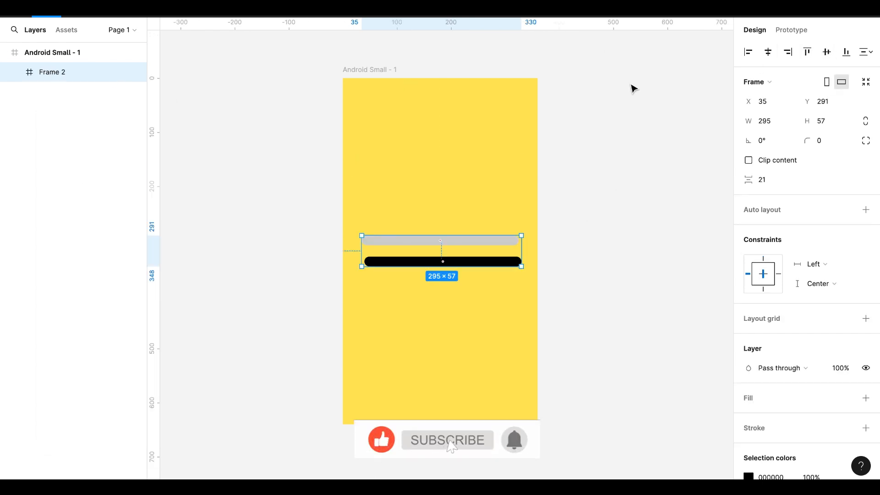
# Align both bars inside the new frame on their vertical centres and left edges so they overlap
pyautogui.press('Return')
pyautogui.hotkey('alt', 'v')
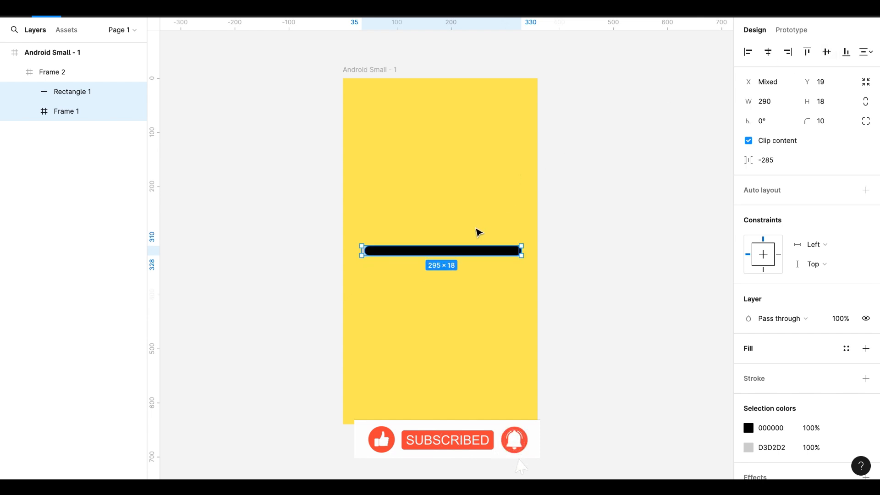
pyautogui.click(747, 52)
# Move the frame holding both bars up to about X 33, Y 193 and enable Clip content for it
pyautogui.click(55, 72)
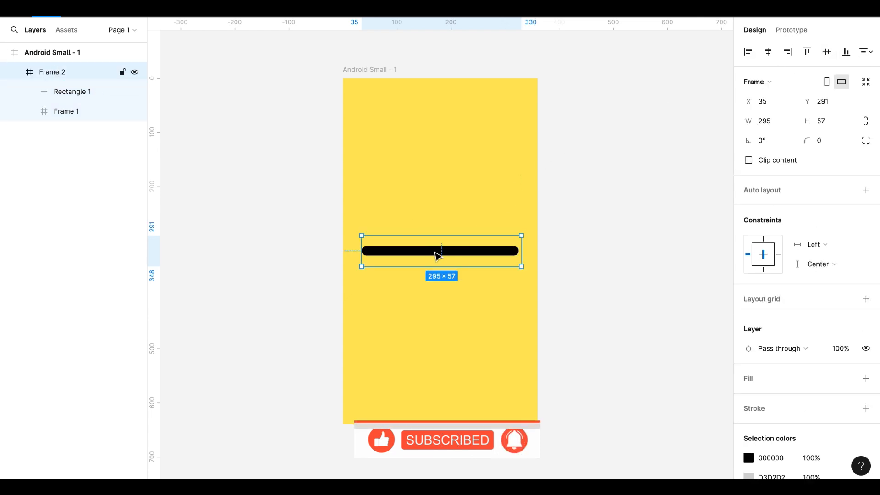
pyautogui.moveTo(436, 255); pyautogui.dragTo(443, 201)
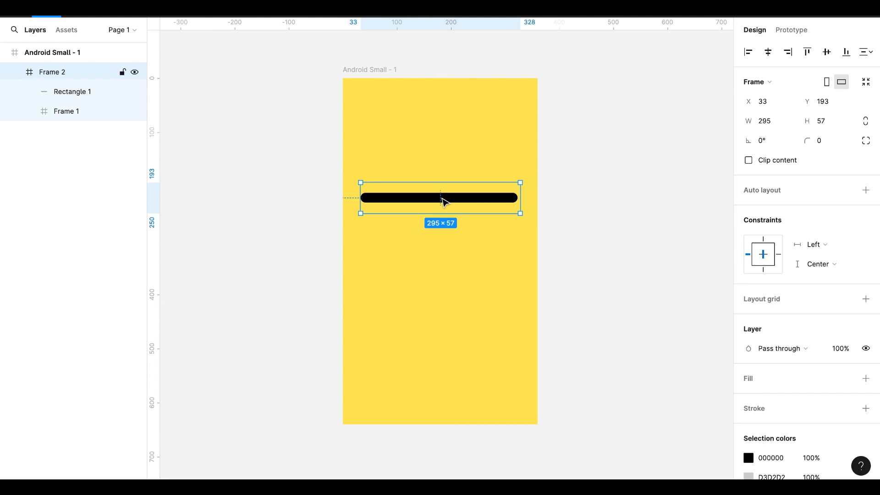
pyautogui.click(447, 262)
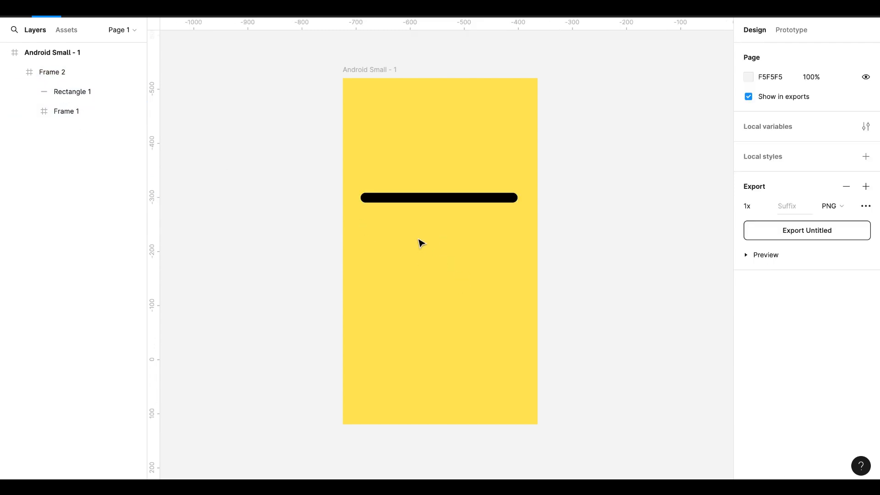
pyautogui.click(416, 208)
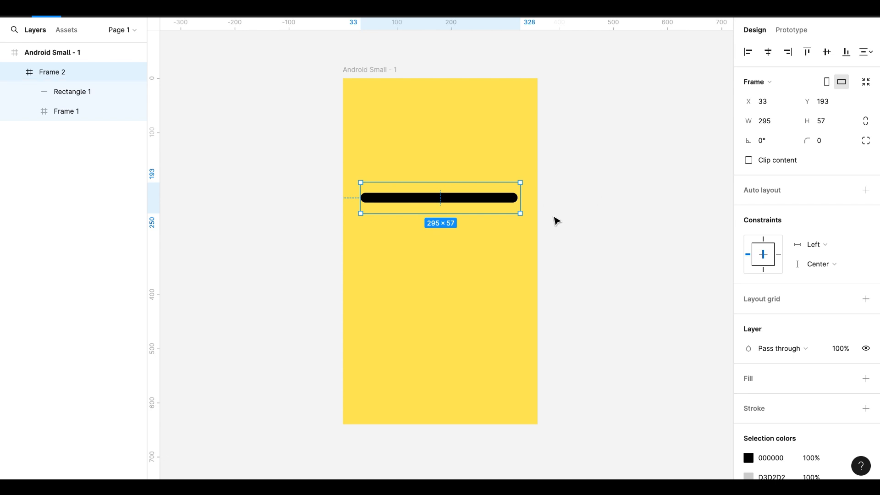
pyautogui.click(748, 160)
pyautogui.click(449, 297)
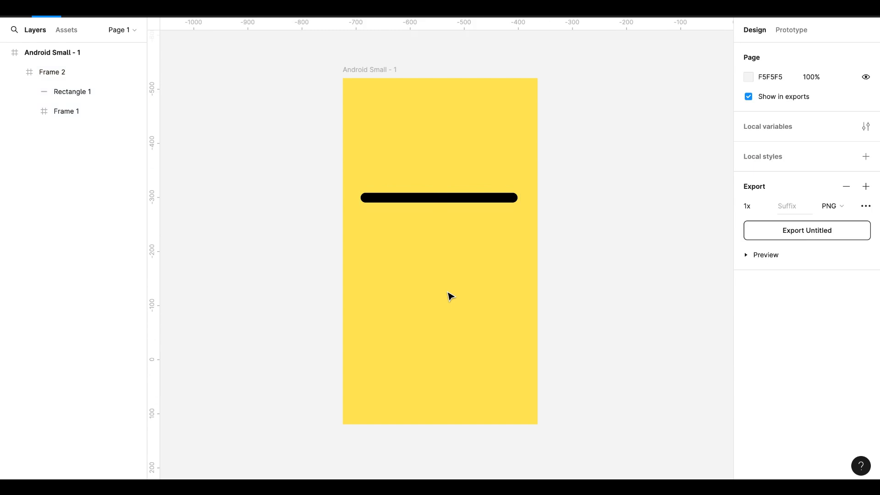
# Draw a circle about 17 × 17 below the black bar, at about X 75, Y 348, and set its size to 25 × 25
pyautogui.press('r')
pyautogui.moveTo(383, 267); pyautogui.dragTo(393, 275)
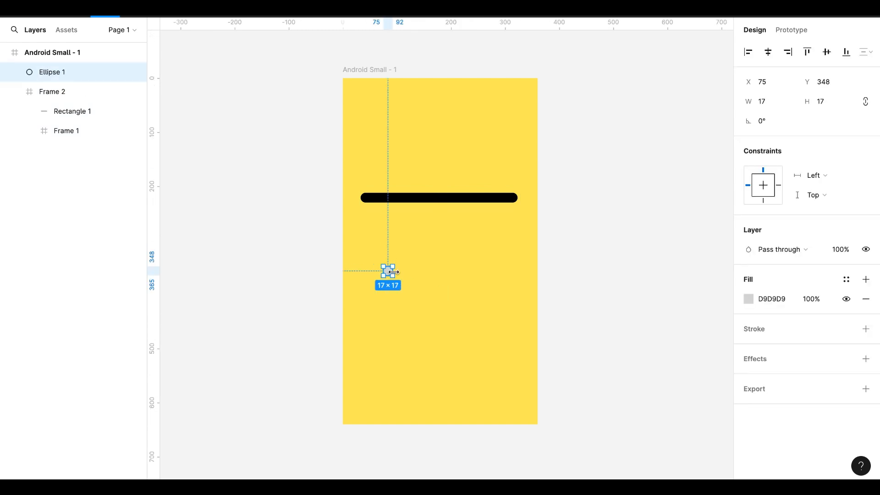
pyautogui.click(821, 103)
pyautogui.write('25')
pyautogui.press('Return')
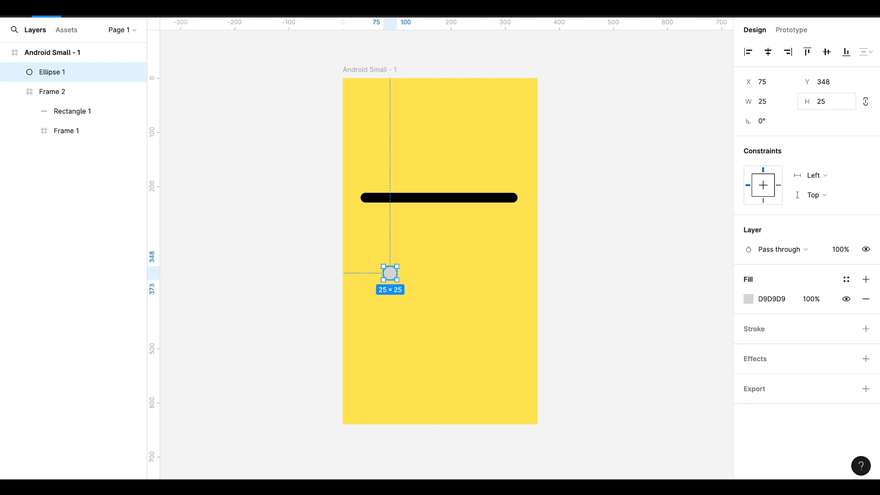
# Fill the circle with red D50000 and resize it to 30 × 30
pyautogui.click(748, 298)
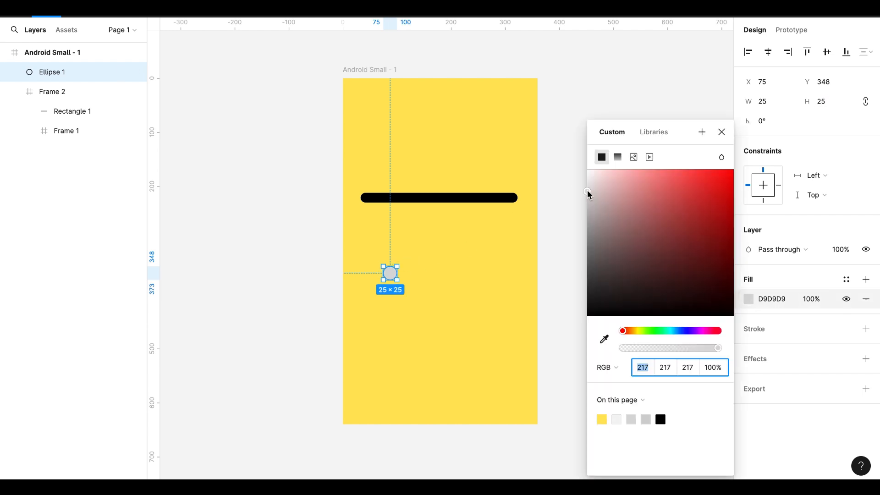
pyautogui.moveTo(589, 194); pyautogui.dragTo(736, 200)
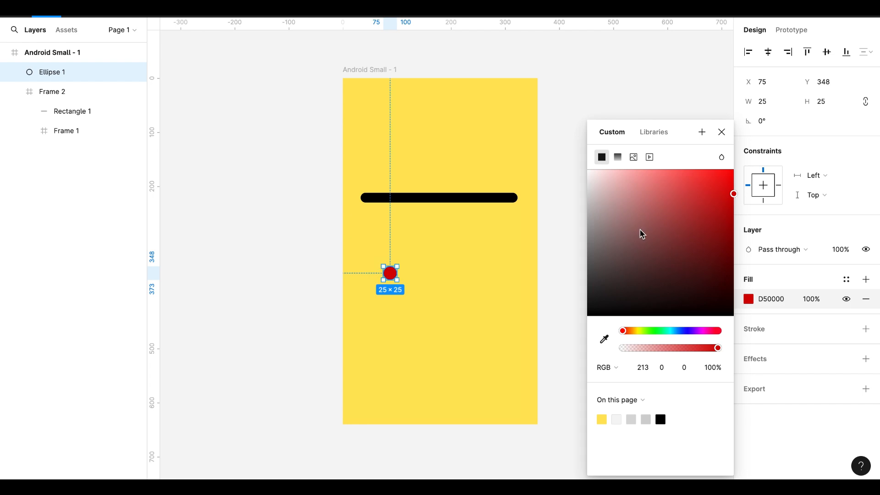
pyautogui.click(721, 132)
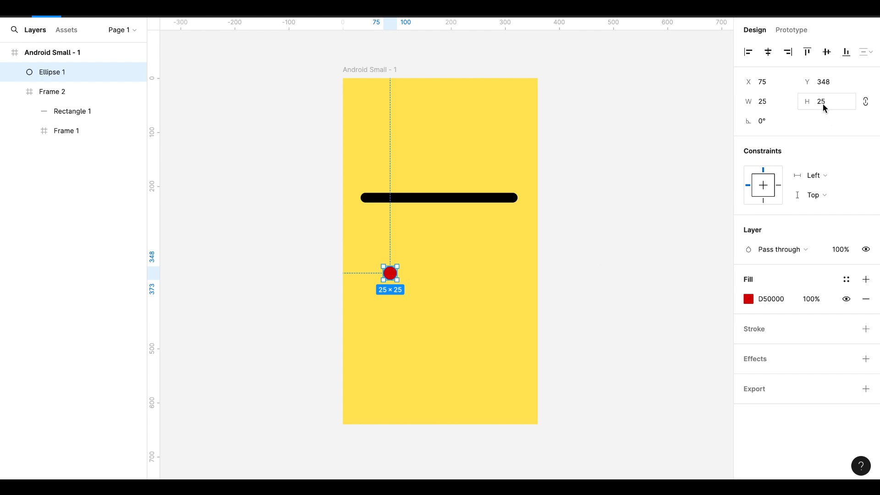
pyautogui.write('30')
pyautogui.press('Return')
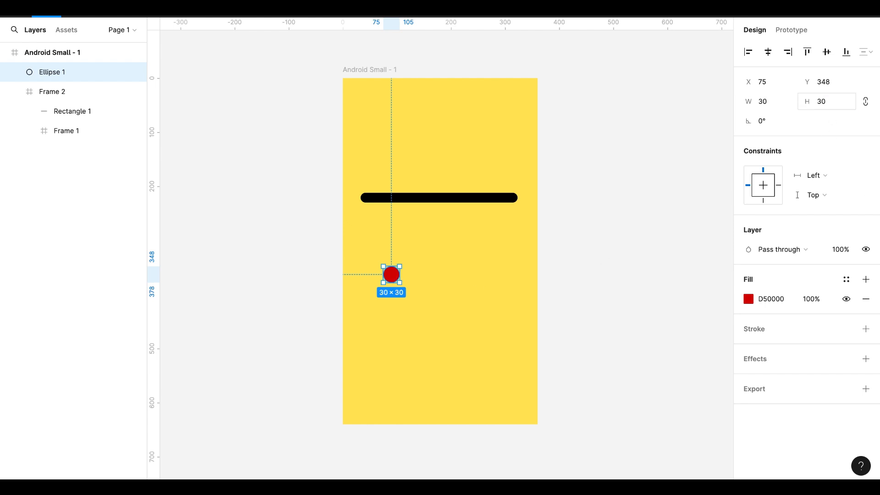
pyautogui.click(403, 302)
# Duplicate the red circle in place and resize the copy to 25 × 25
pyautogui.click(391, 274)
pyautogui.hotkey('ctrl', 'd')
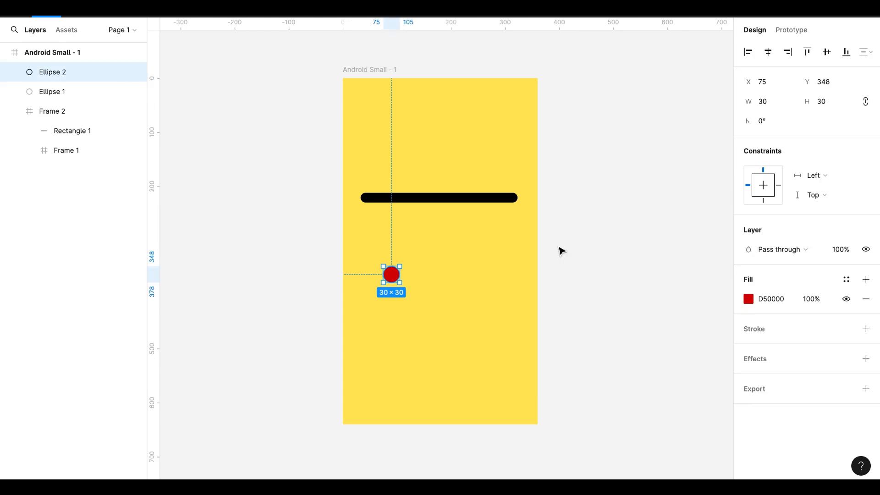
pyautogui.click(821, 105)
pyautogui.write('25')
pyautogui.press('Return')
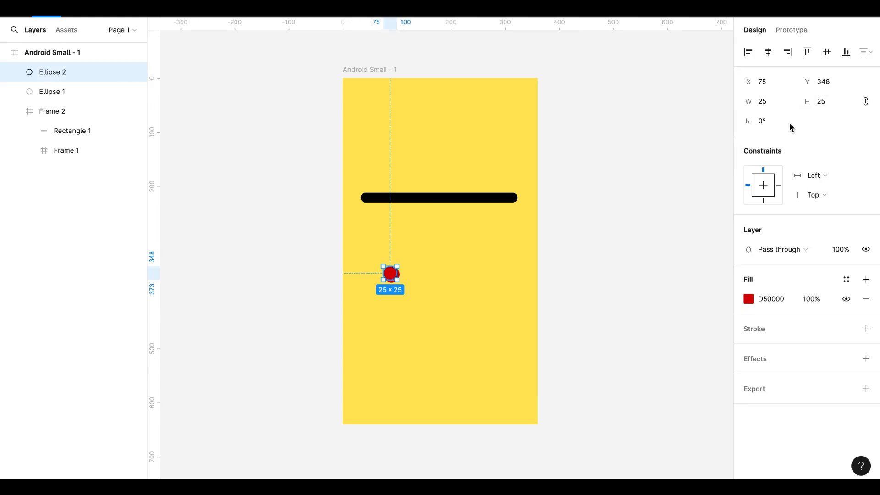
# Align the two red circles on their horizontal and vertical centres
pyautogui.click(421, 274)
pyautogui.moveTo(416, 264); pyautogui.dragTo(377, 295)
pyautogui.click(828, 53)
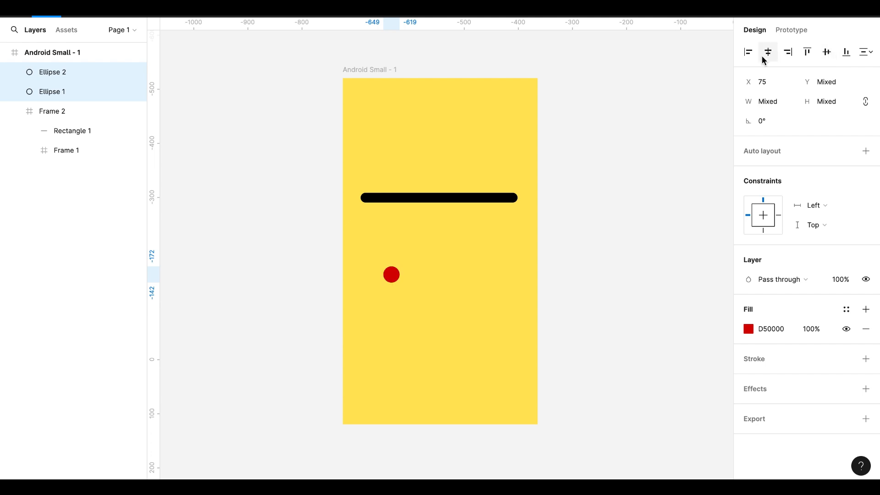
pyautogui.click(448, 290)
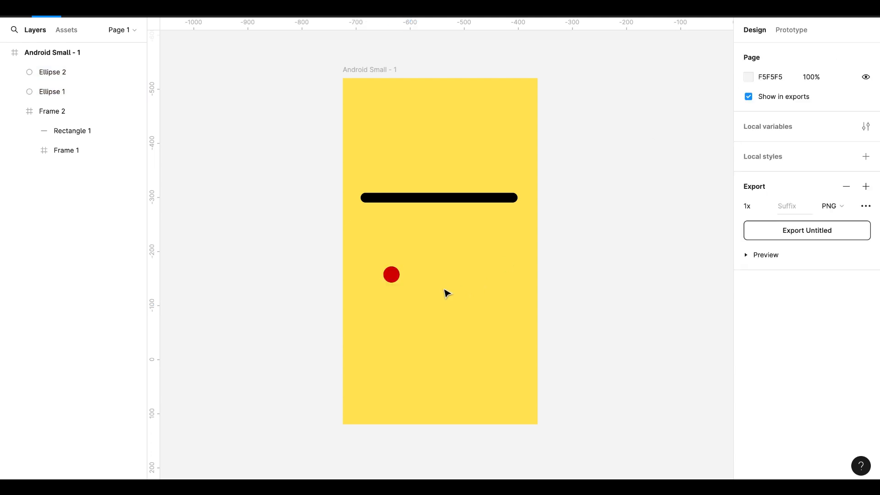
# Resize the smaller, upper red circle to 20 × 20
pyautogui.click(391, 273)
pyautogui.click(823, 106)
pyautogui.write('20')
pyautogui.press('Return')
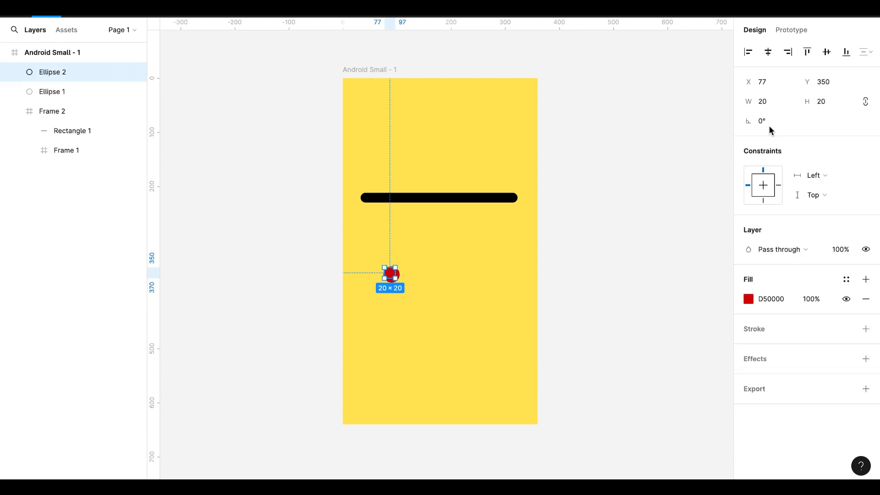
# Centre the smaller red circle on the larger one, both horizontally and vertically
pyautogui.click(421, 272)
pyautogui.moveTo(421, 273); pyautogui.dragTo(371, 296)
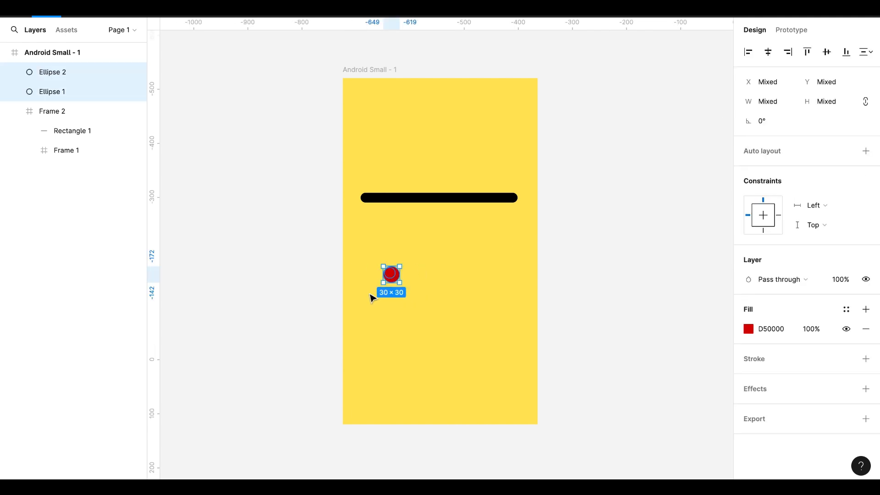
pyautogui.click(771, 55)
pyautogui.click(698, 358)
# Change the fill of the smaller, upper circle to a lighter red, E43636
pyautogui.click(57, 73)
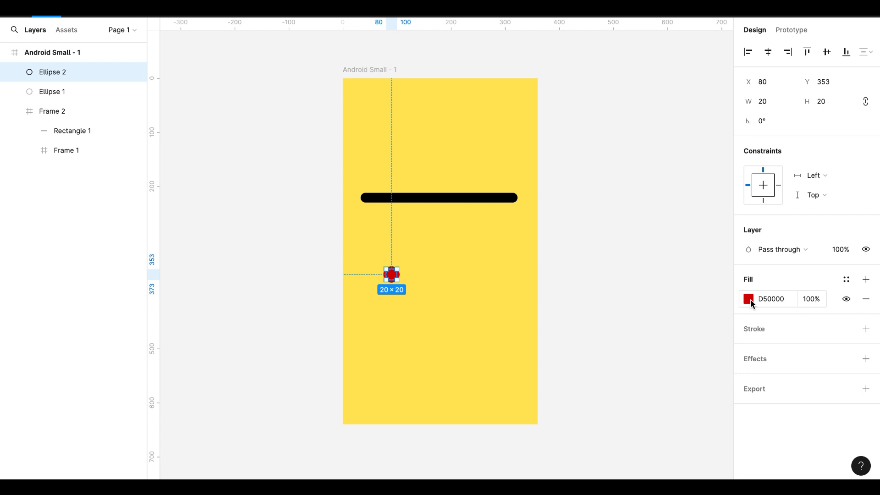
pyautogui.click(749, 299)
pyautogui.moveTo(729, 193); pyautogui.dragTo(699, 186)
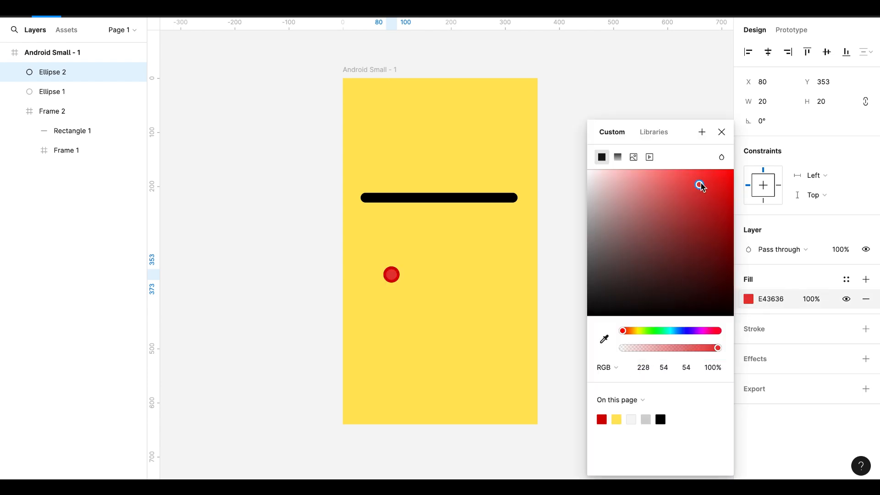
# Add a drop shadow with a blur of 10 to the smaller circle
pyautogui.click(865, 359)
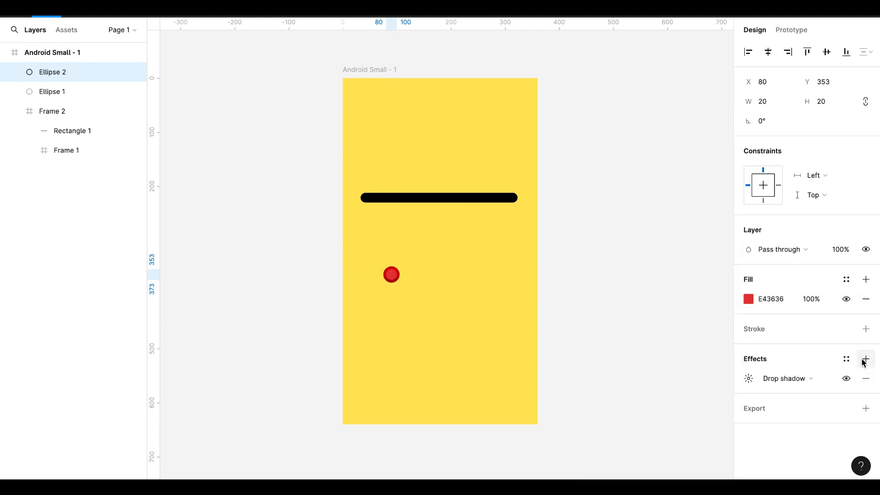
pyautogui.scroll(5, 464, 320)
pyautogui.hscroll(-2, 464, 319)
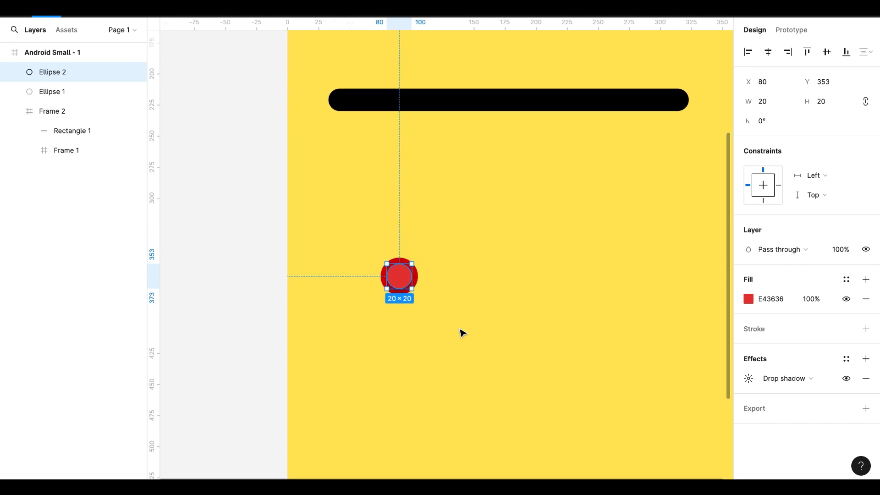
pyautogui.click(451, 315)
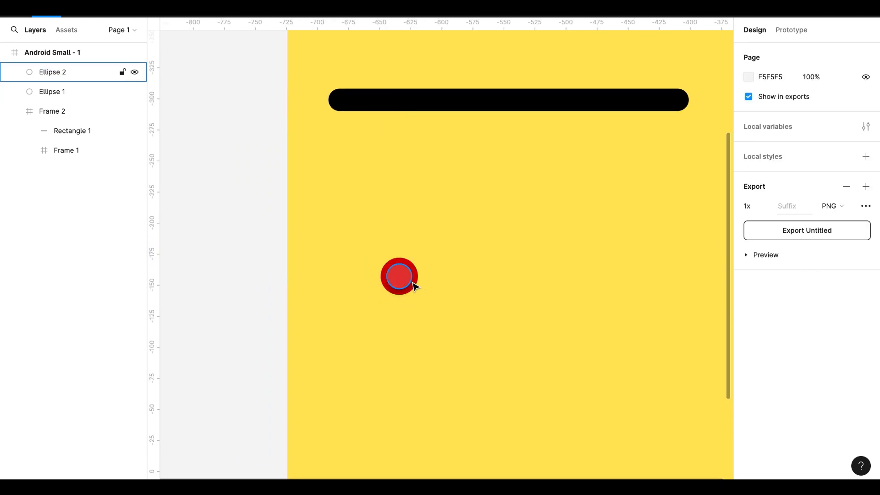
pyautogui.click(409, 284)
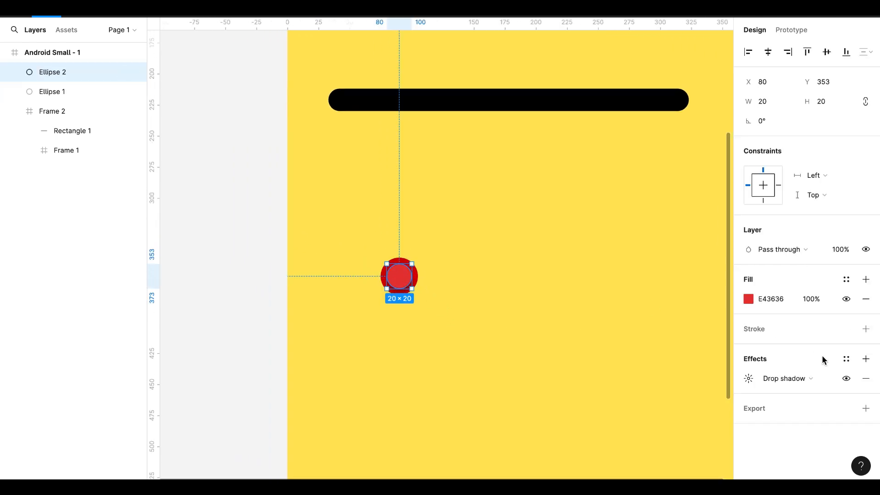
pyautogui.click(743, 383)
pyautogui.click(691, 413)
pyautogui.write('10')
pyautogui.press('Return')
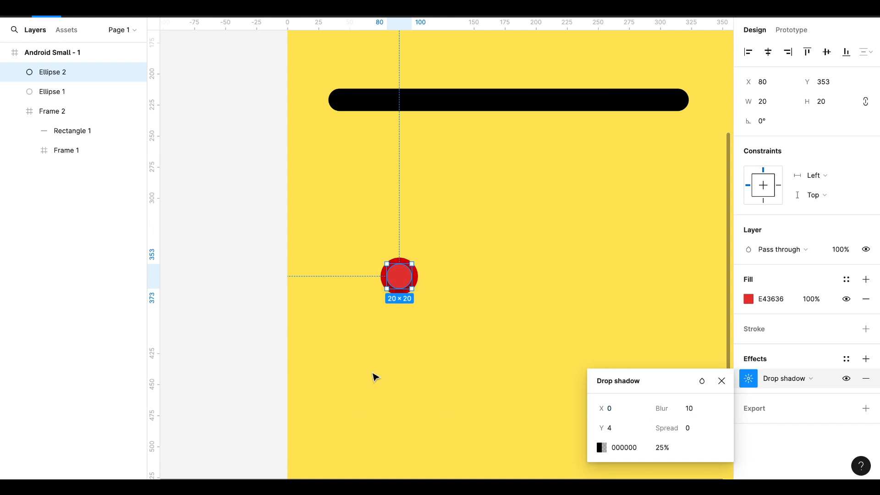
pyautogui.click(457, 382)
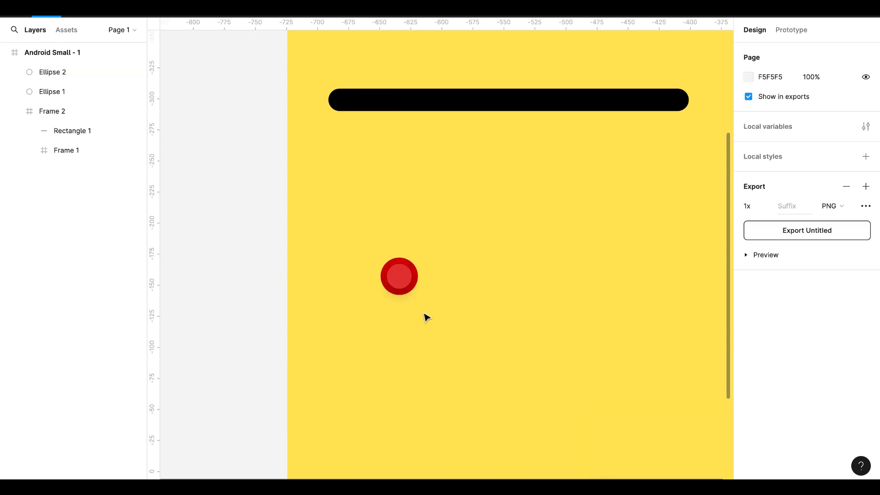
# Give the larger red circle an inner shadow effect with a blur of 40
pyautogui.click(413, 290)
pyautogui.click(865, 359)
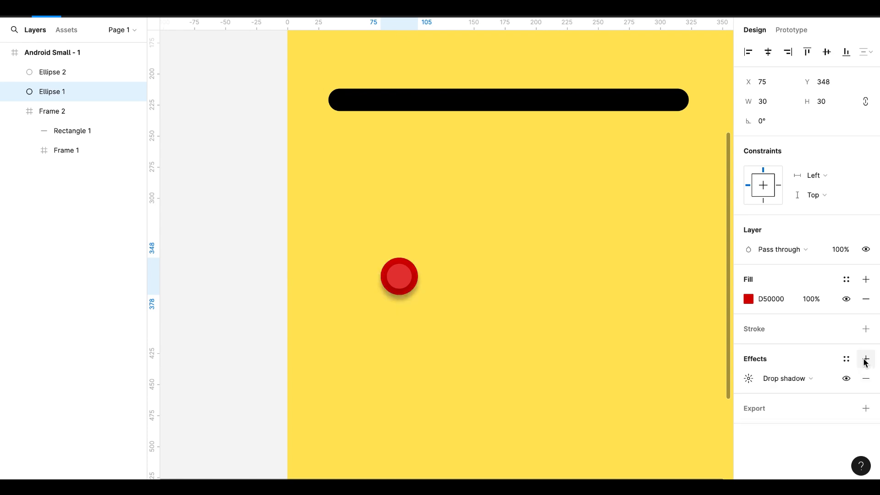
pyautogui.click(783, 378)
pyautogui.click(779, 364)
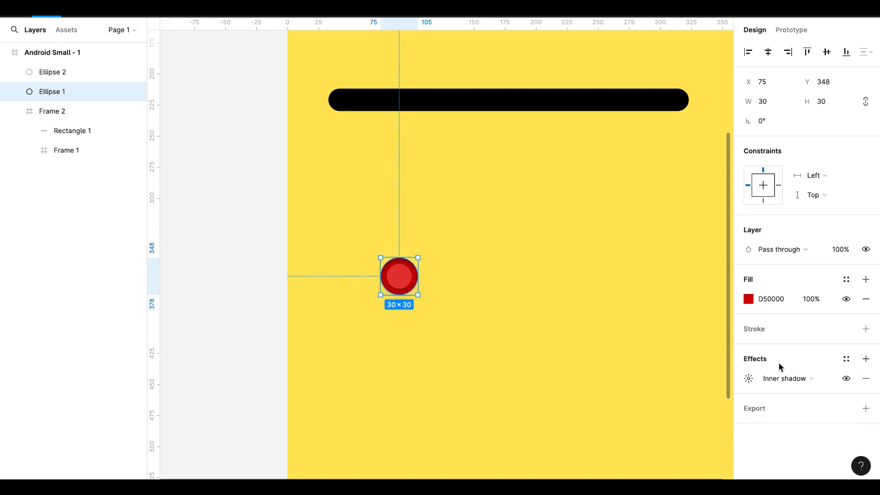
pyautogui.click(748, 379)
pyautogui.click(685, 408)
pyautogui.write('40')
pyautogui.press('Return')
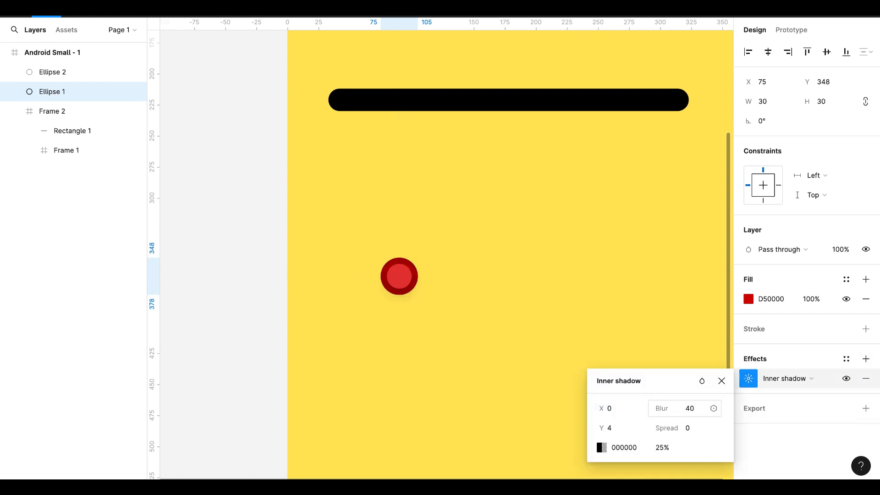
pyautogui.click(449, 332)
pyautogui.click(399, 277)
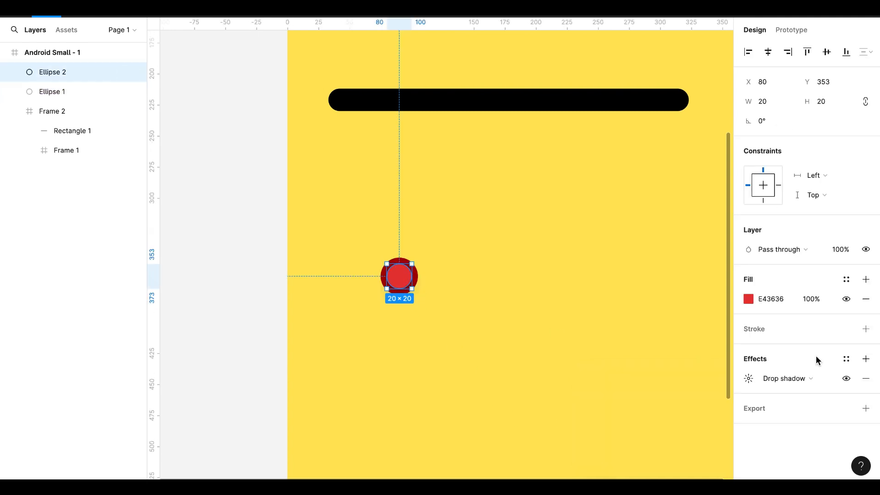
pyautogui.click(779, 378)
pyautogui.click(778, 364)
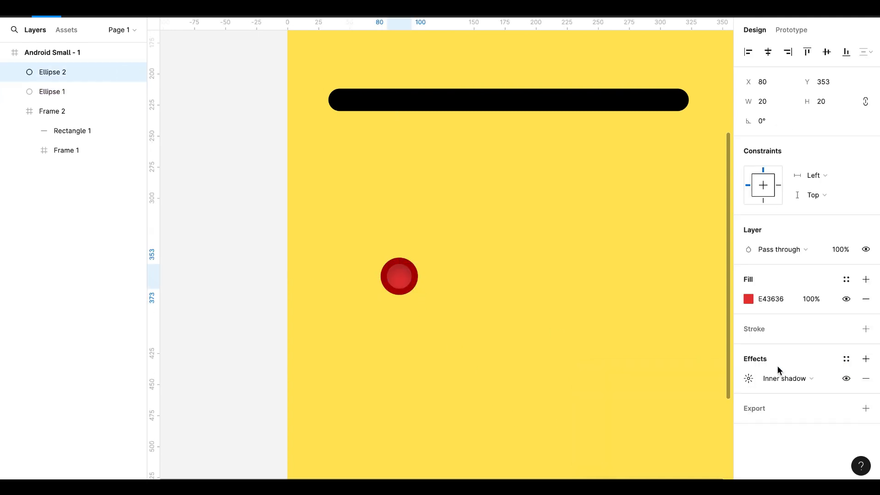
pyautogui.click(785, 378)
pyautogui.click(785, 395)
# Add an inner shadow in the page's dark red D50000 to the smaller circle, in addition to its drop shadow
pyautogui.click(865, 360)
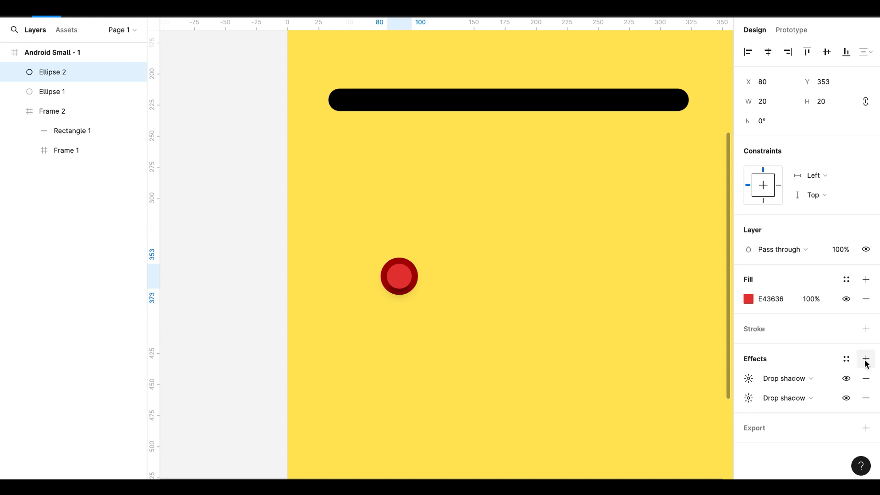
pyautogui.click(764, 379)
pyautogui.click(764, 364)
pyautogui.click(744, 380)
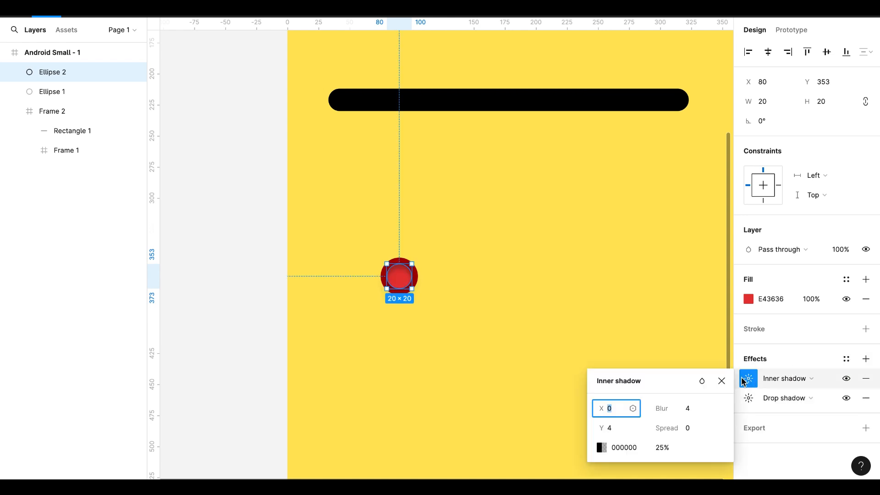
pyautogui.click(601, 447)
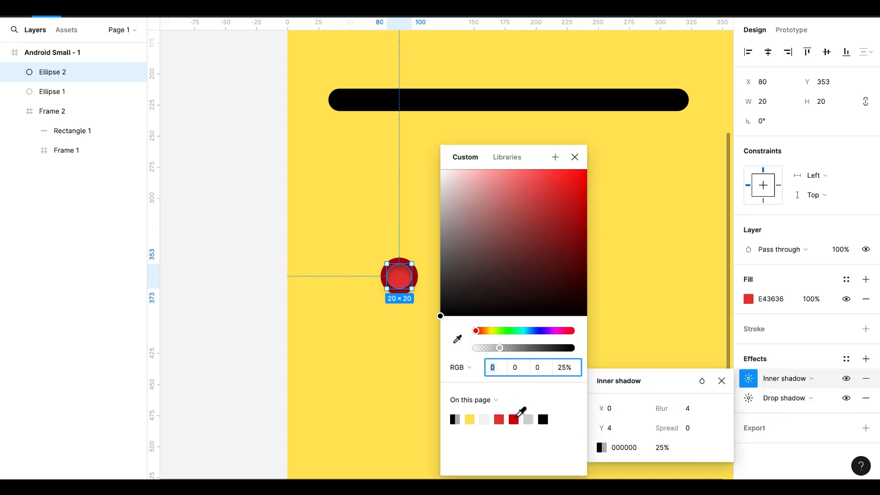
pyautogui.click(513, 419)
pyautogui.click(575, 157)
pyautogui.click(435, 395)
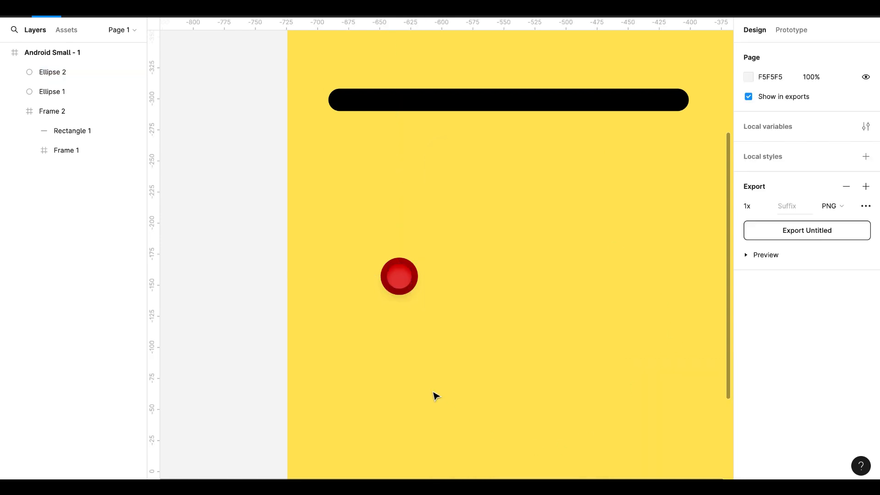
# Group the two concentric red circles
pyautogui.moveTo(431, 253); pyautogui.dragTo(373, 305)
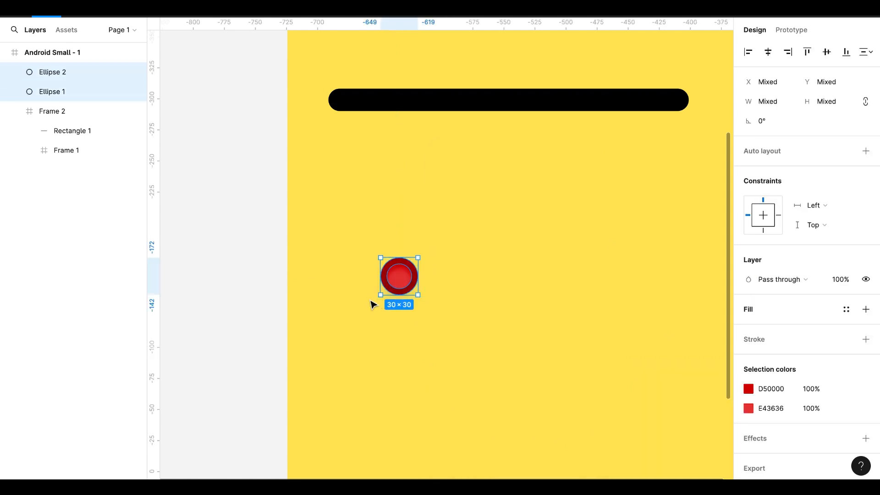
pyautogui.rightClick(407, 281)
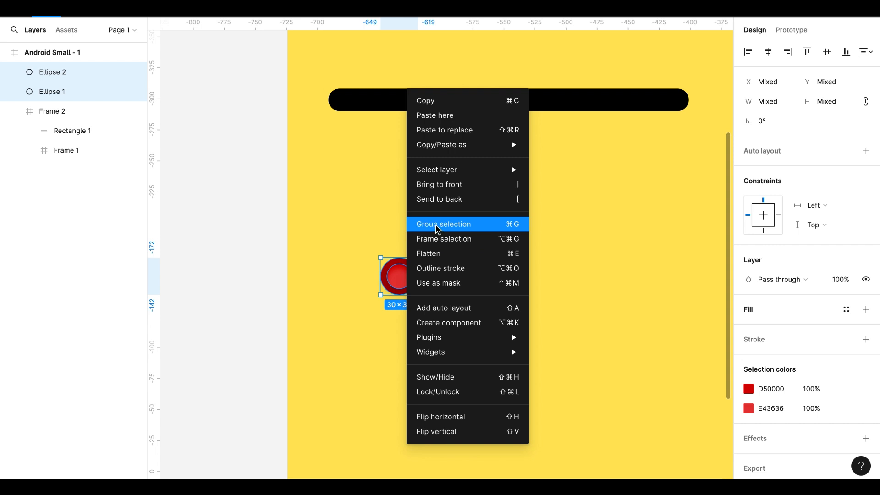
pyautogui.click(433, 224)
# Move the circle group onto the left end of the black bar and place its layer above Frame 2, outside that frame
pyautogui.scroll(1, 406, 285)
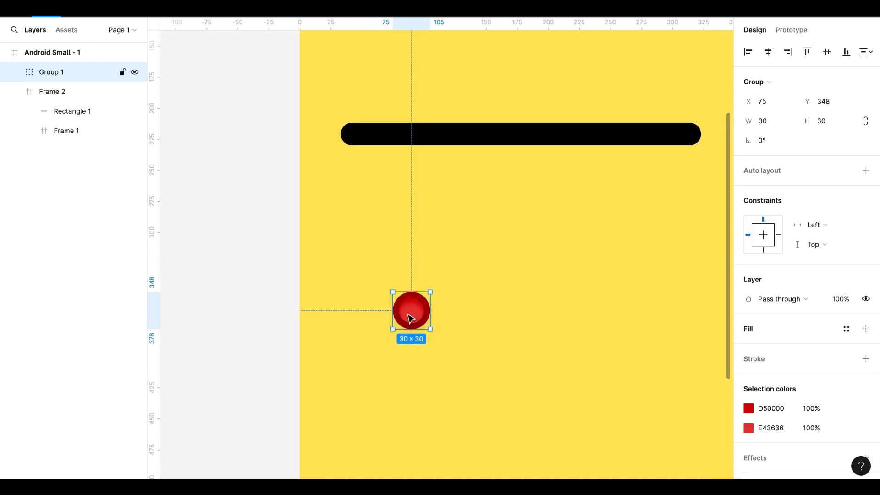
pyautogui.moveTo(410, 317); pyautogui.dragTo(358, 142)
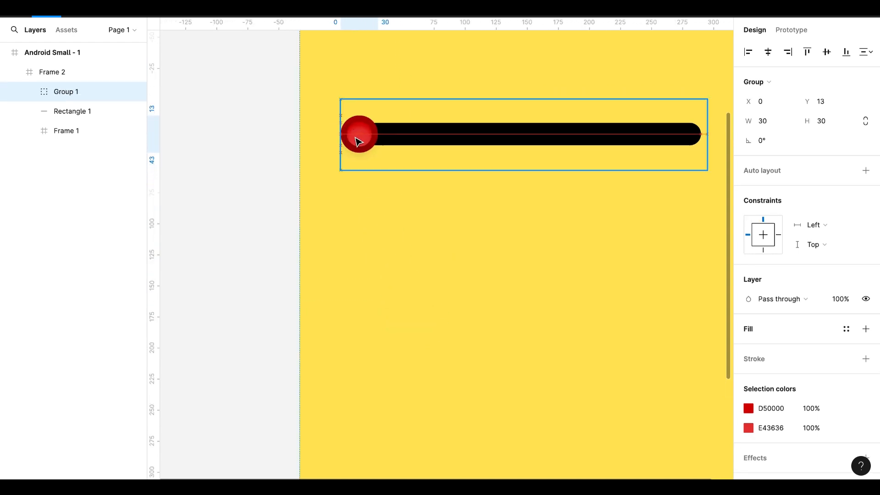
pyautogui.click(365, 242)
pyautogui.scroll(2, 368, 243)
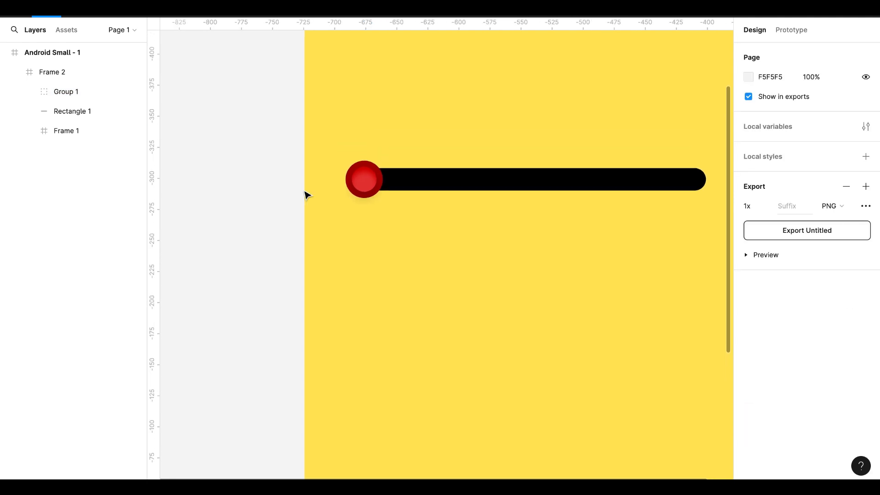
pyautogui.moveTo(65, 90); pyautogui.dragTo(59, 69)
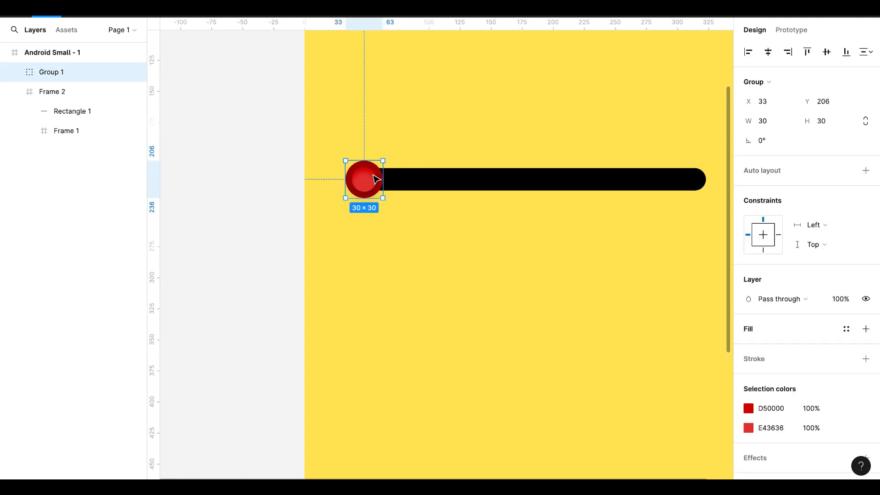
# Draw a rectangle about 41 × 30 above the red knob and set its corner radius to 10
pyautogui.moveTo(367, 180)
pyautogui.mouseDown()
pyautogui.moveTo(362, 220)
pyautogui.moveTo(379, 229)
pyautogui.mouseUp()
pyautogui.scroll(2, 372, 235)
pyautogui.scroll(1, 390, 298)
pyautogui.hscroll(-1, 392, 300)
pyautogui.click(820, 125)
pyautogui.write('10')
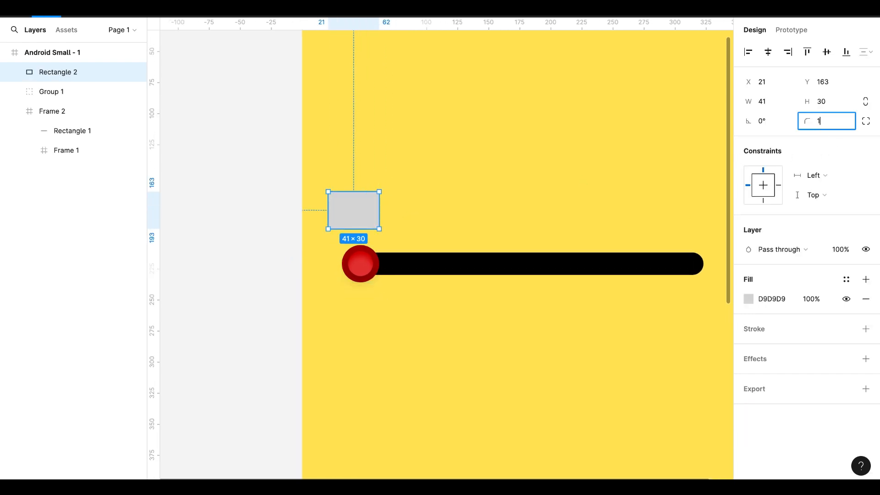
pyautogui.press('Return')
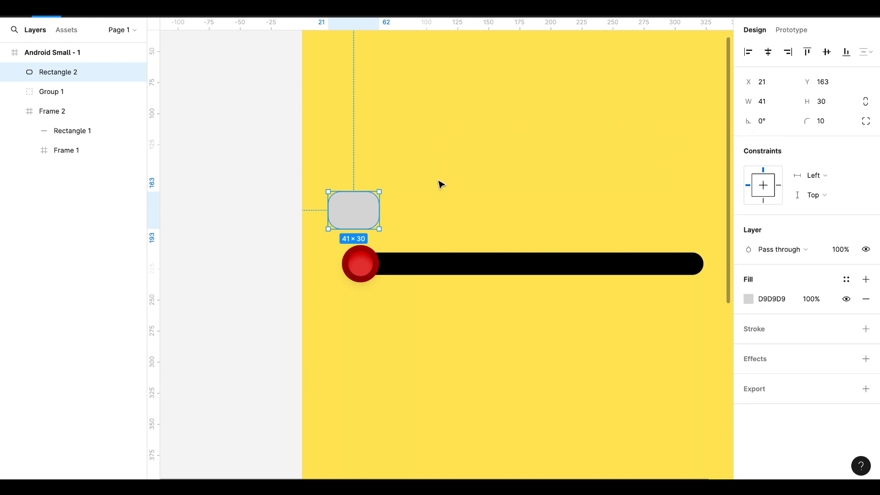
# Draw a triangle about 23 × 21 beside the grey rectangle and give it a corner radius of 2
pyautogui.click(115, 8)
pyautogui.click(108, 91)
pyautogui.moveTo(419, 160); pyautogui.dragTo(448, 187)
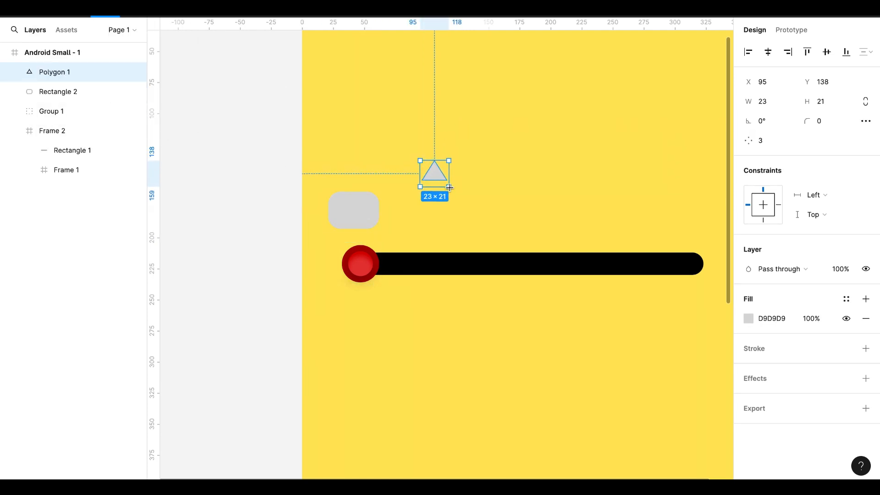
pyautogui.click(820, 124)
pyautogui.write('2')
pyautogui.press('Return')
# Rotate the triangle by 180° and centre it on the lower edge of the grey rectangle as a pointer
pyautogui.click(760, 122)
pyautogui.write('180')
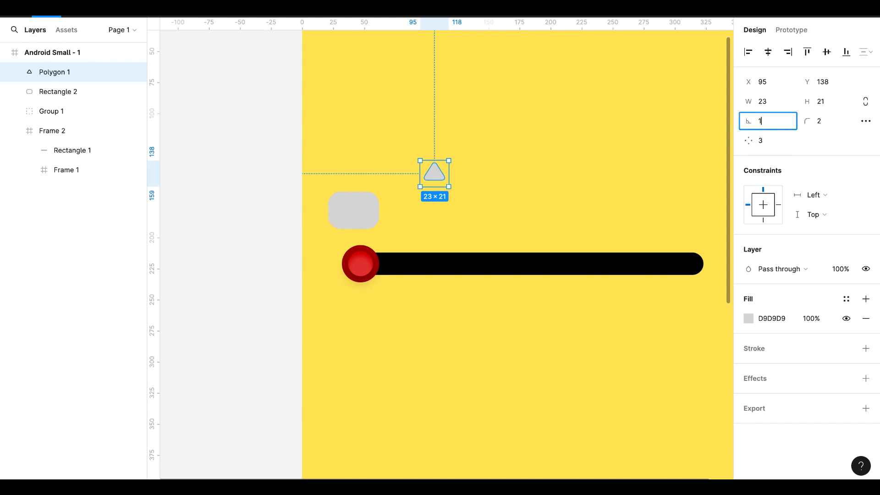
pyautogui.press('Return')
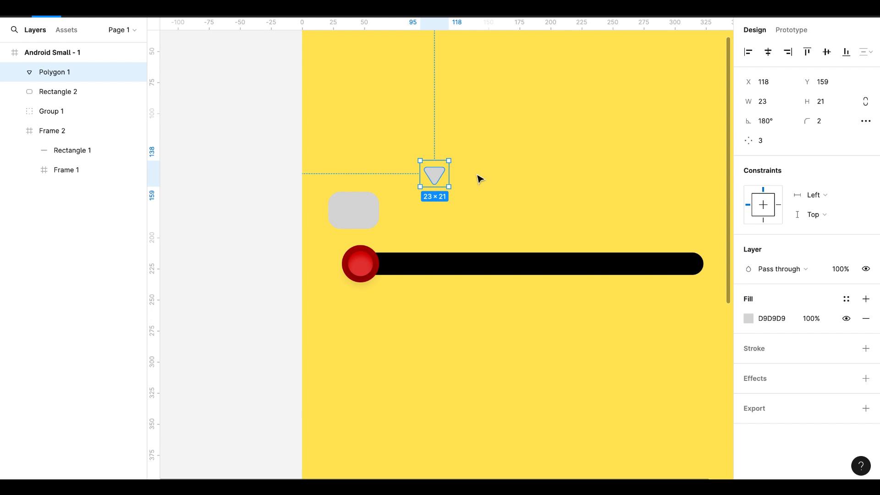
pyautogui.moveTo(423, 181); pyautogui.dragTo(359, 234)
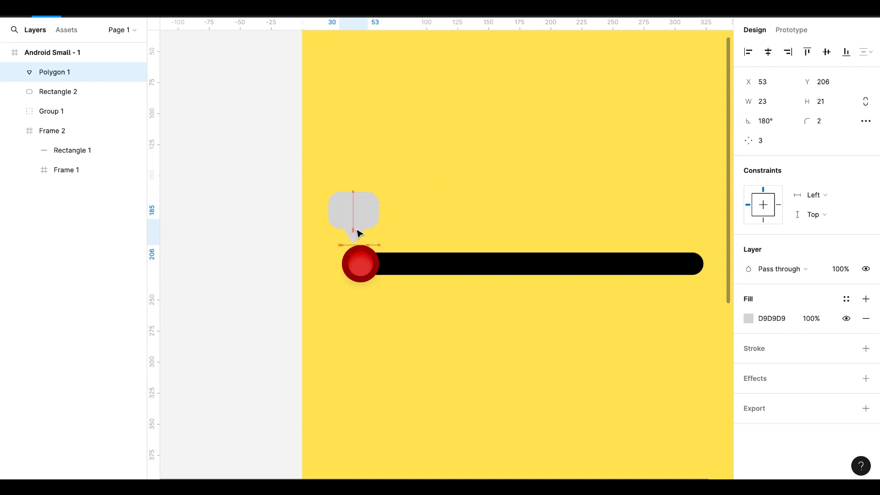
# Combine the triangle and the grey rounded rectangle into one speech-bubble shape with a union
pyautogui.click(403, 208)
pyautogui.moveTo(400, 186); pyautogui.dragTo(327, 245)
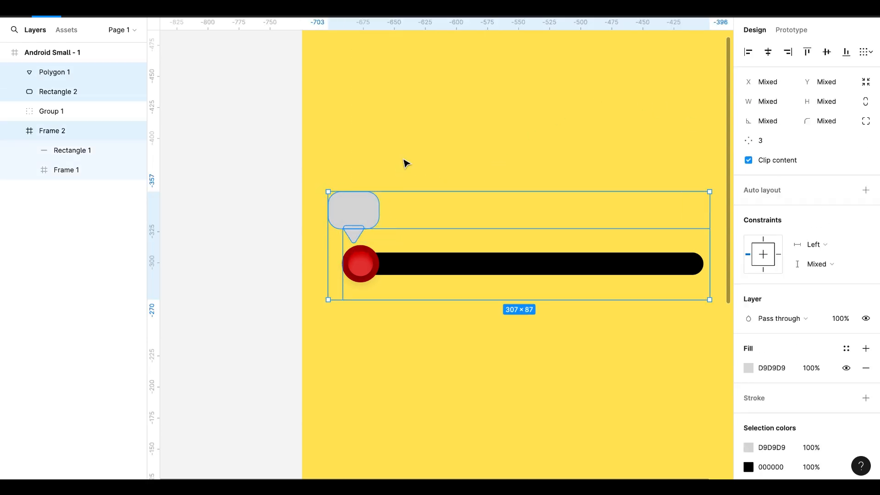
pyautogui.click(403, 163)
pyautogui.click(353, 232)
pyautogui.keyDown('shift'); pyautogui.click(358, 201); pyautogui.keyUp('shift')
pyautogui.click(481, 8)
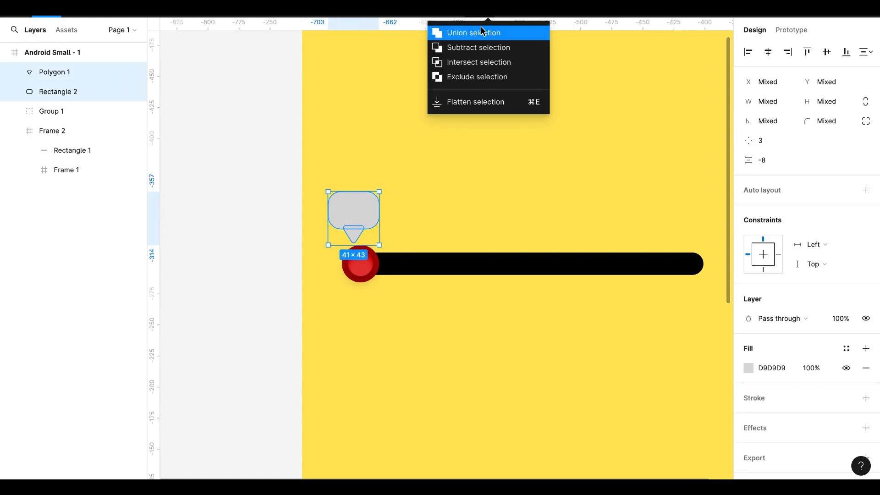
pyautogui.click(477, 31)
# Nudge the speech bubble right and up so that its tip is centred just above the red knob
pyautogui.press('Right')
pyautogui.press('Right')
pyautogui.press('Right')
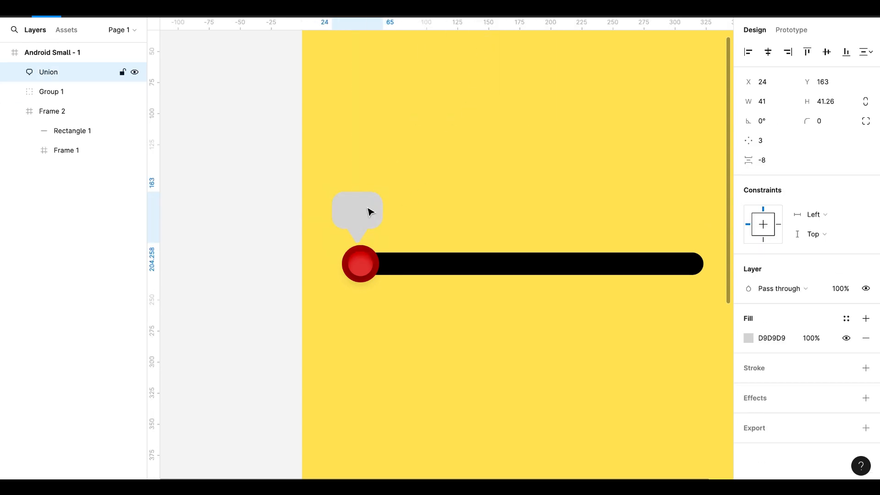
pyautogui.press('Up')
pyautogui.press('Up')
pyautogui.press('Up')
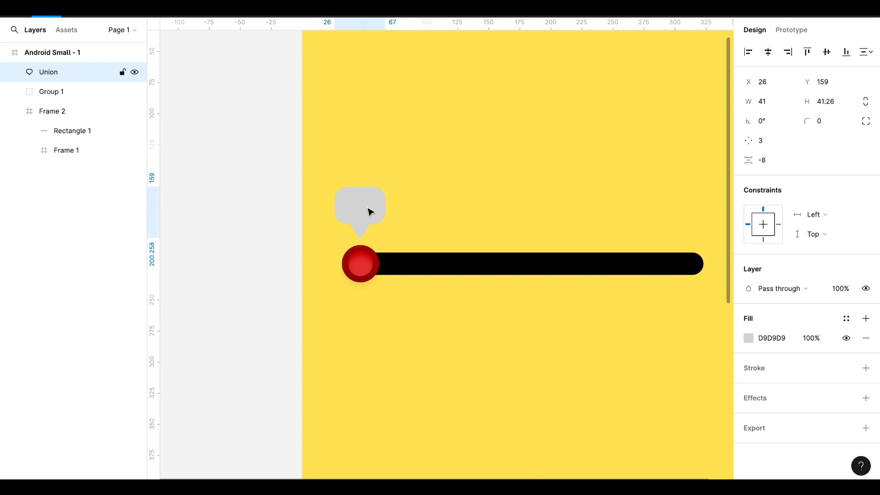
pyautogui.press('Escape')
# Add a text column above the black bar listing the values 10 to 100 in steps of ten, one per line
pyautogui.press('t')
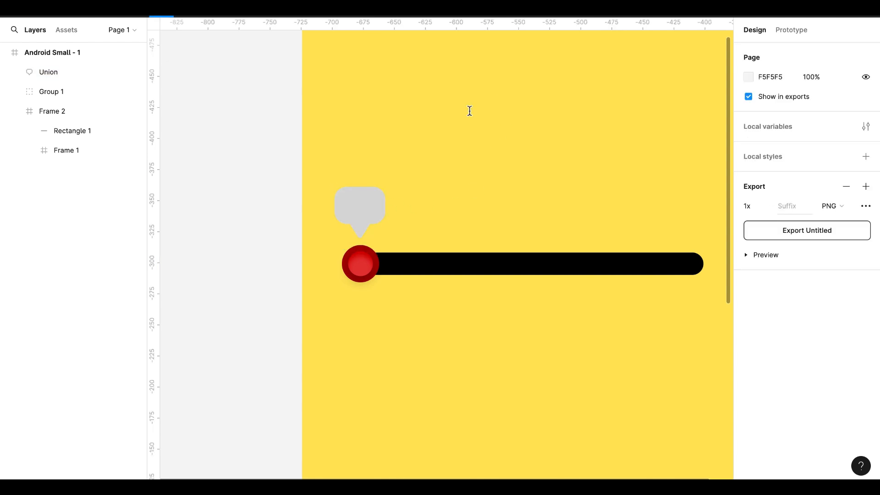
pyautogui.click(469, 111)
pyautogui.write('10')
pyautogui.press('Return')
pyautogui.write('20')
pyautogui.press('Return')
pyautogui.write('30')
pyautogui.press('Return')
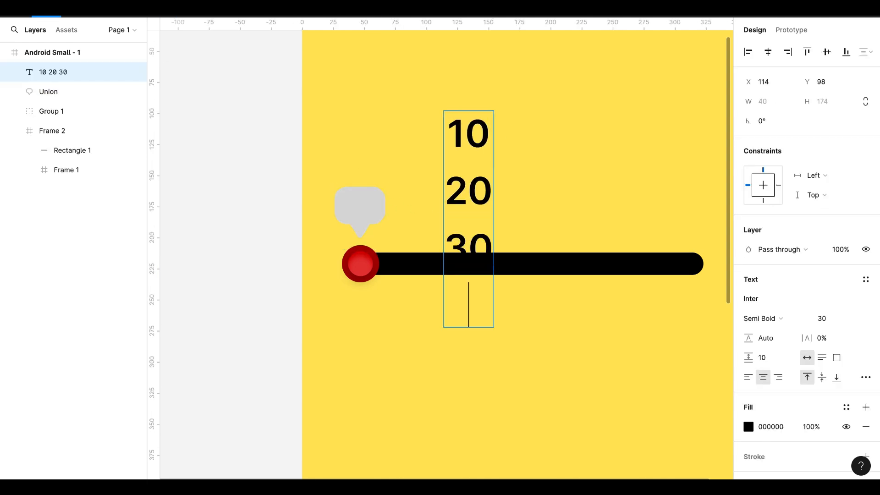
pyautogui.write('40')
pyautogui.press('Return')
pyautogui.scroll(-5, 538, 113)
pyautogui.write('50')
pyautogui.press('Return')
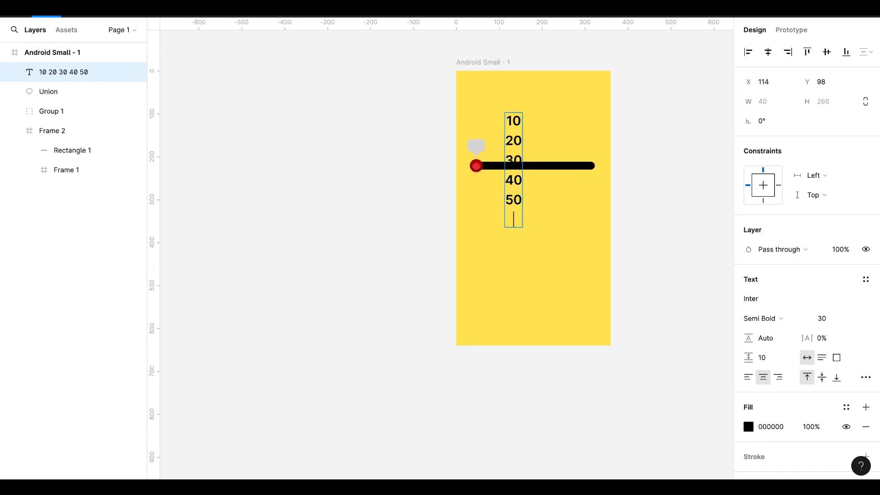
pyautogui.write('60')
pyautogui.press('Return')
pyautogui.write('70')
pyautogui.press('Return')
pyautogui.write('80')
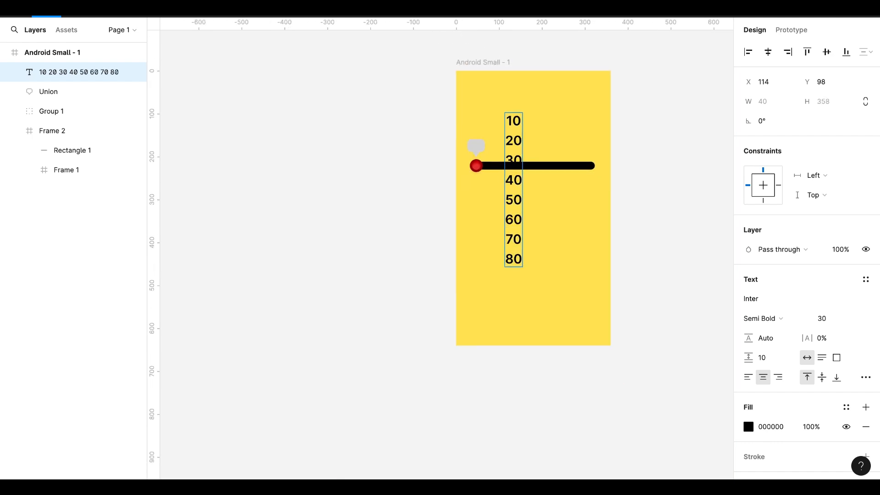
pyautogui.press('Return')
pyautogui.write('90')
pyautogui.press('Return')
pyautogui.write('100')
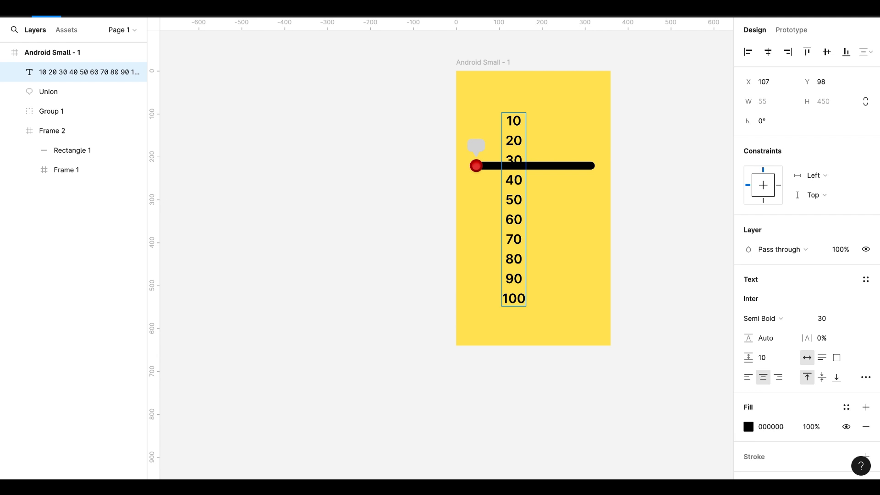
pyautogui.press('Escape')
# Wrap the number column in a frame and turn on content clipping for it
pyautogui.rightClick(512, 222)
pyautogui.click(544, 240)
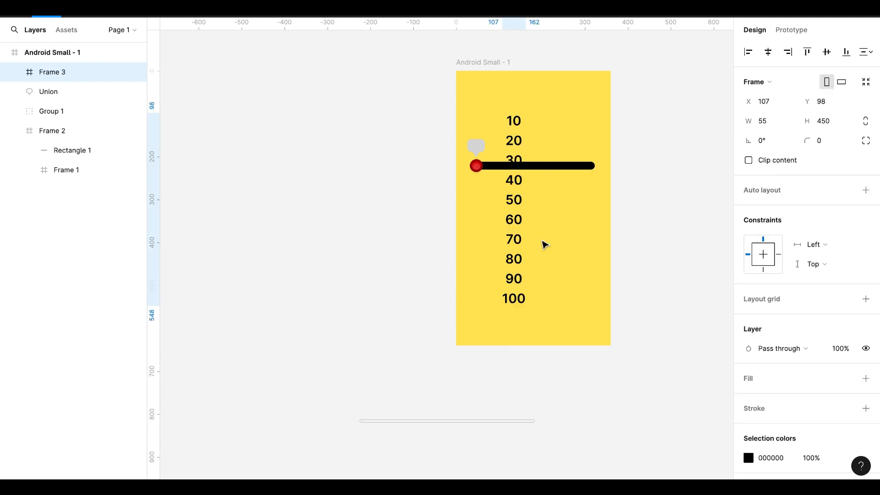
pyautogui.click(748, 160)
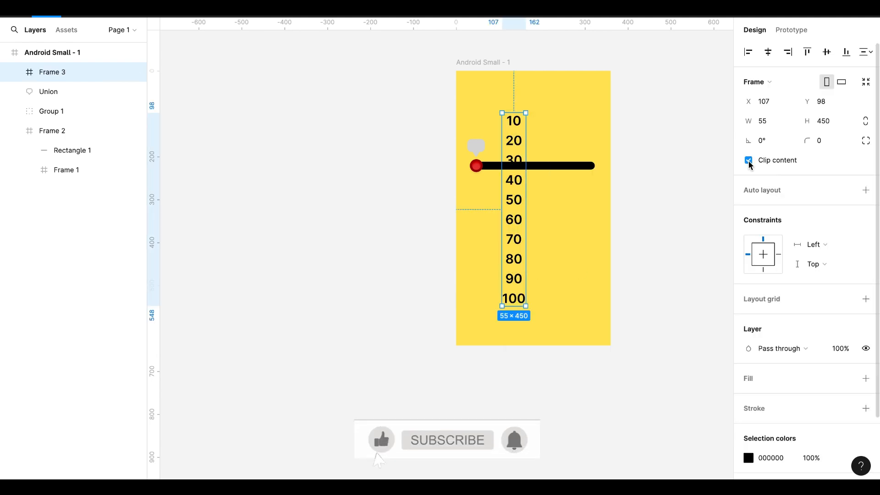
# Shorten the number frame to a height of 42 so only the 10 shows, and move it over the speech bubble
pyautogui.moveTo(521, 305); pyautogui.dragTo(521, 131)
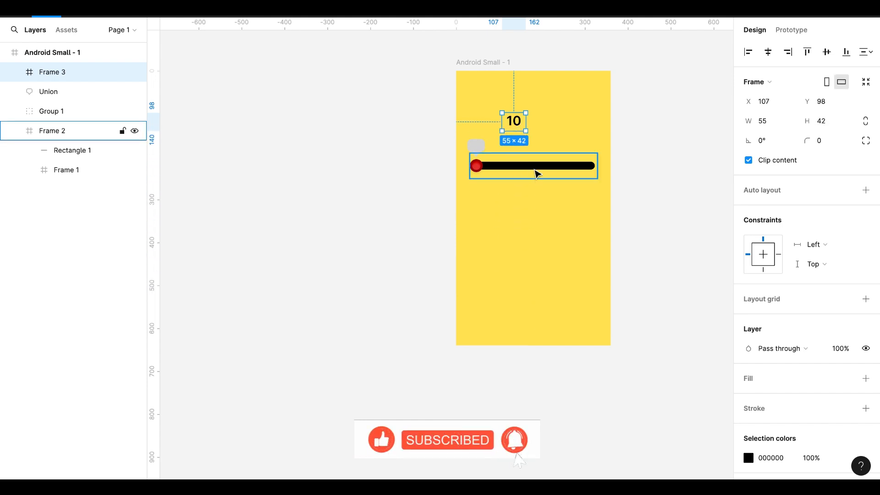
pyautogui.scroll(5, 519, 125)
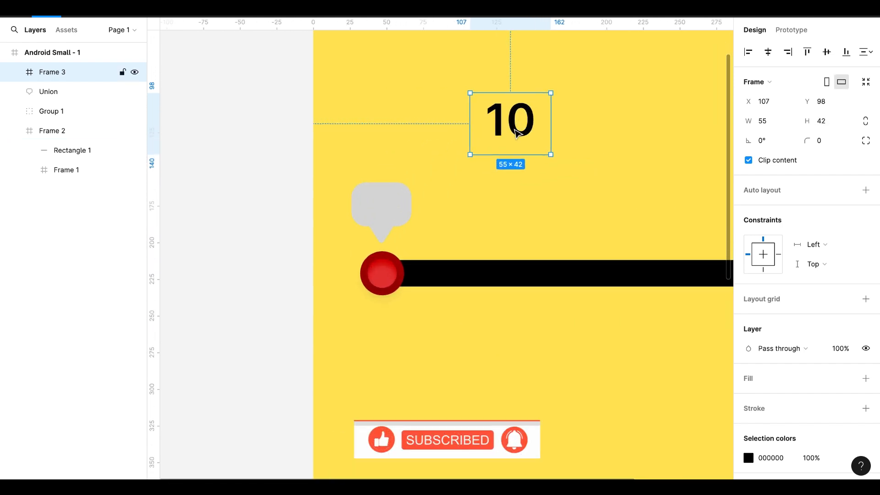
pyautogui.moveTo(504, 122); pyautogui.dragTo(374, 206)
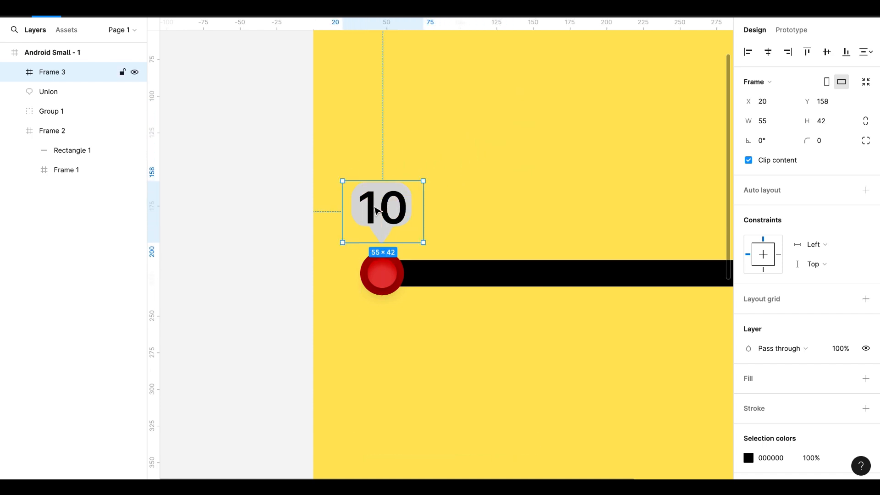
# Set the height of the rounded rectangle inside the speech-bubble union to 40 with its proportions locked
pyautogui.click(72, 93)
pyautogui.press('Return')
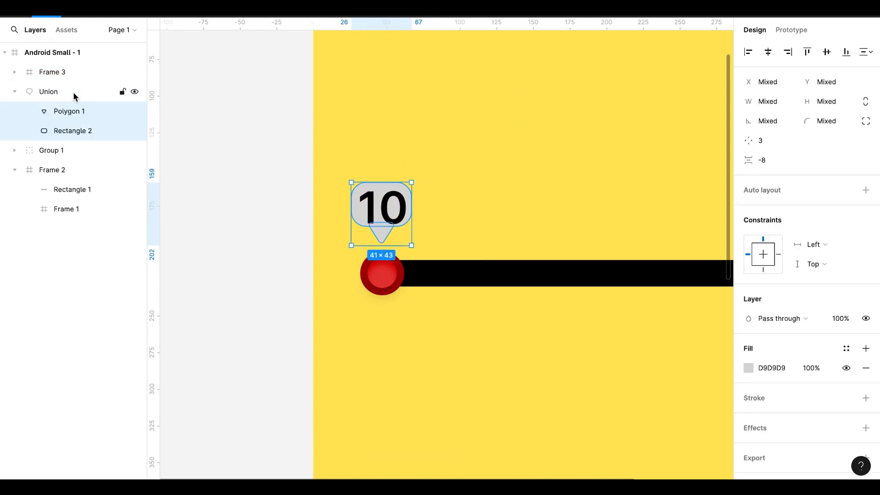
pyautogui.click(73, 132)
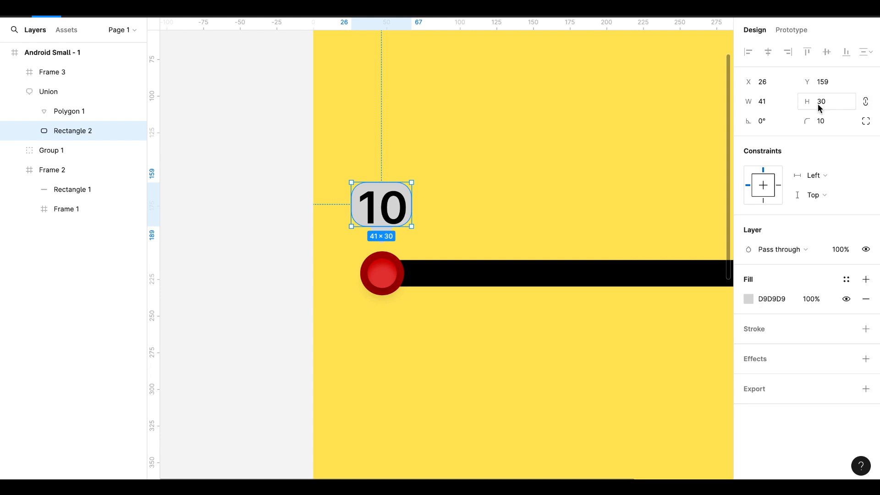
pyautogui.write('40')
pyautogui.press('Return')
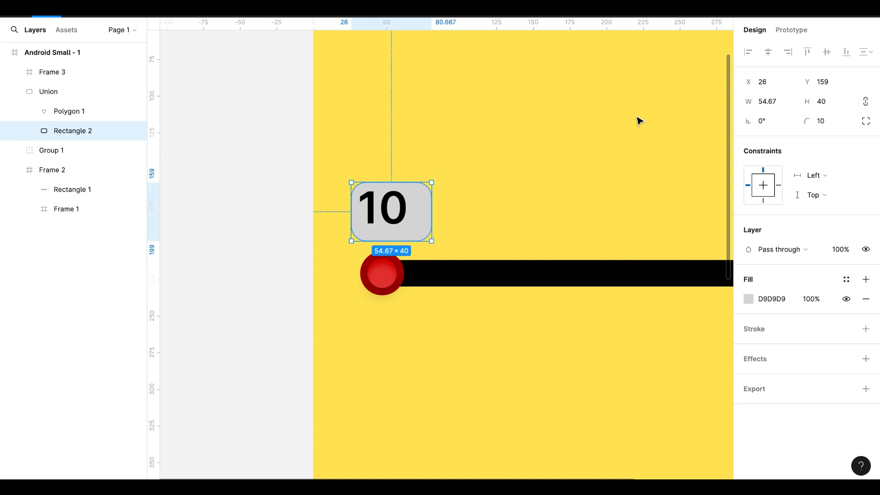
# Move the speech-bubble union left and up to X 20, Y 129, centred above the red knob
pyautogui.click(48, 92)
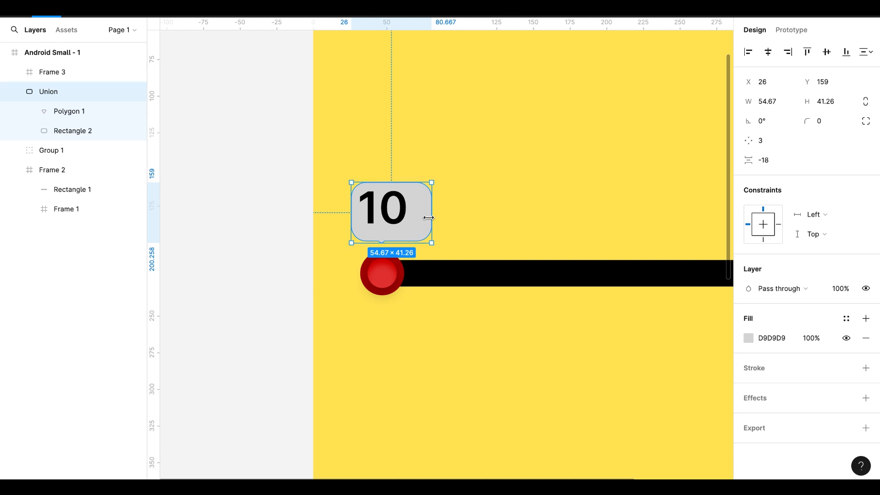
pyautogui.moveTo(431, 212)
pyautogui.mouseDown()
pyautogui.moveTo(419, 212)
pyautogui.moveTo(431, 207)
pyautogui.mouseUp()
pyautogui.moveTo(397, 180); pyautogui.dragTo(394, 137)
# Nudge the triangle in the union down and right so it is centred on the rounded rectangle's lower edge as a pointer
pyautogui.click(69, 115)
pyautogui.press('Down')
pyautogui.press('Down')
pyautogui.press('Down')
pyautogui.press('Down')
pyautogui.press('Down')
pyautogui.press('Down')
pyautogui.press('Down')
pyautogui.press('Down')
pyautogui.press('Down')
pyautogui.press('Down')
pyautogui.press('Down')
pyautogui.press('Down')
pyautogui.press('Down')
pyautogui.press('Down')
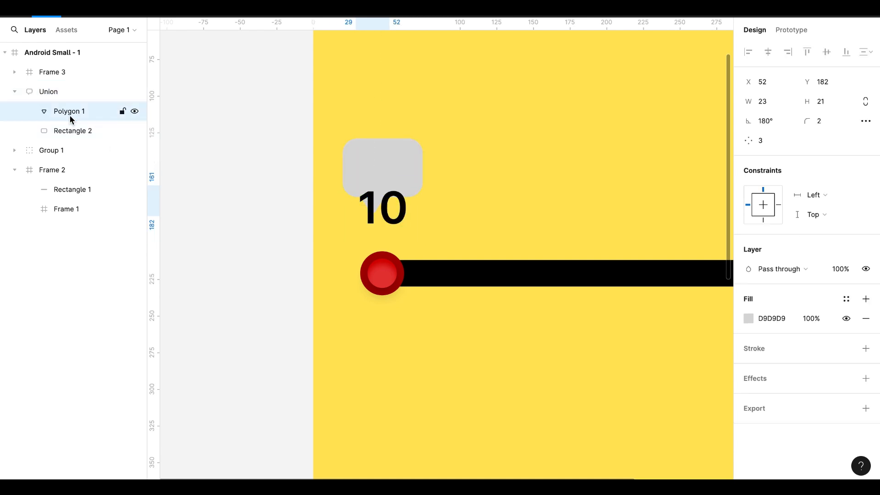
pyautogui.press('Up')
pyautogui.press('Up')
pyautogui.press('Up')
pyautogui.press('Right')
pyautogui.press('Right')
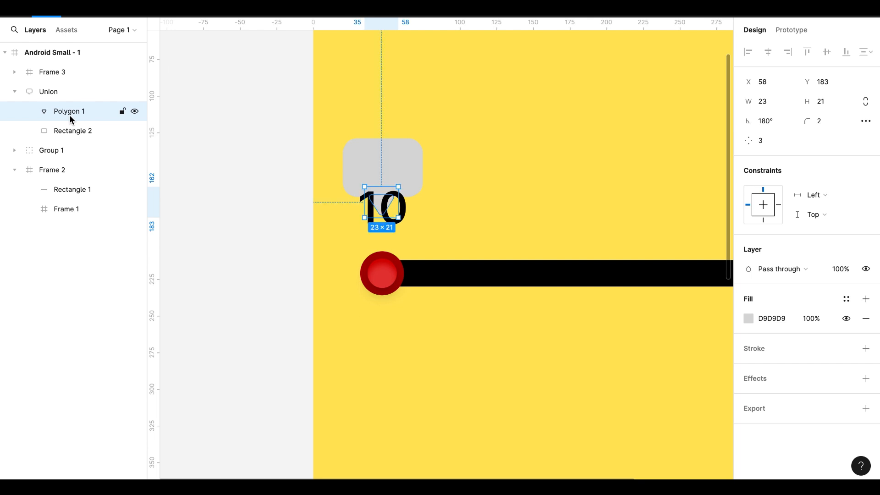
# Nudge the number frame up to Y 132 so the 10 sits centred inside the speech bubble
pyautogui.click(410, 236)
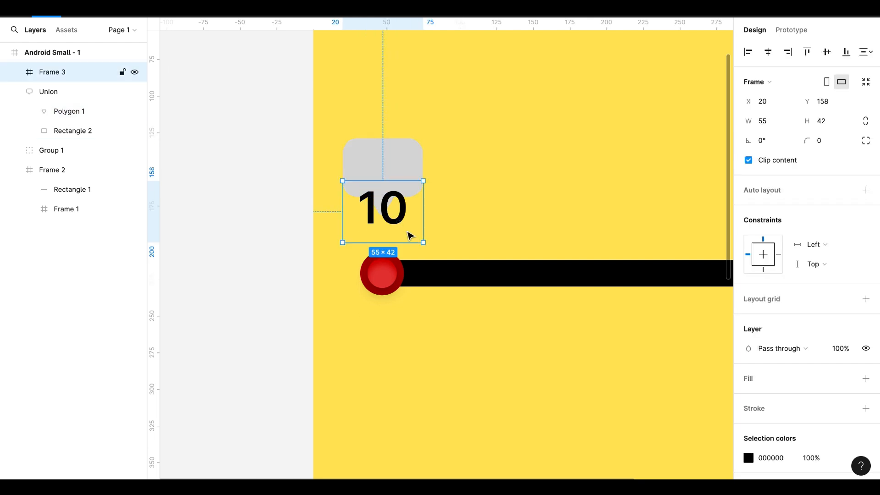
pyautogui.press('Up')
pyautogui.press('Up')
pyautogui.press('Up')
pyautogui.press('Up')
pyautogui.press('Up')
pyautogui.press('Up')
pyautogui.press('Up')
pyautogui.press('Up')
pyautogui.press('Up')
pyautogui.press('Up')
pyautogui.press('Up')
pyautogui.press('Up')
pyautogui.press('Up')
pyautogui.press('Up')
pyautogui.press('Up')
pyautogui.press('Up')
pyautogui.press('Up')
pyautogui.press('Up')
pyautogui.press('Up')
pyautogui.press('Up')
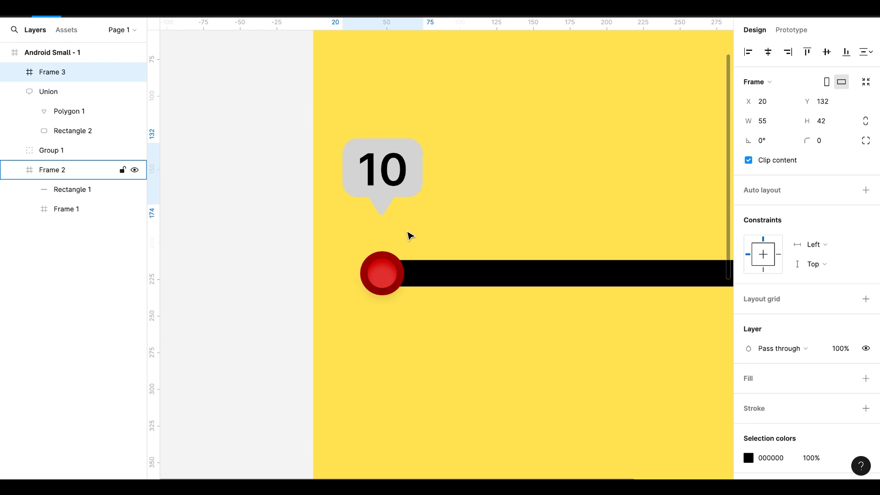
pyautogui.click(403, 379)
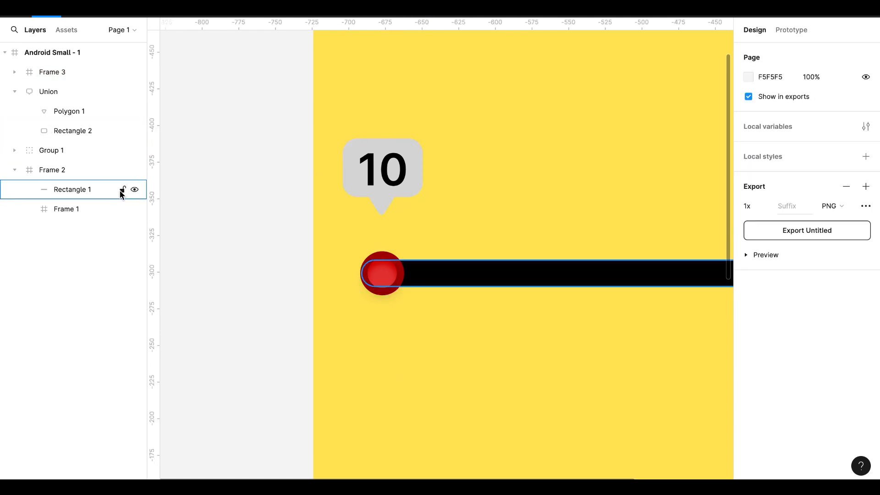
# Wrap the number frame and the speech-bubble union together in one frame
pyautogui.click(36, 79)
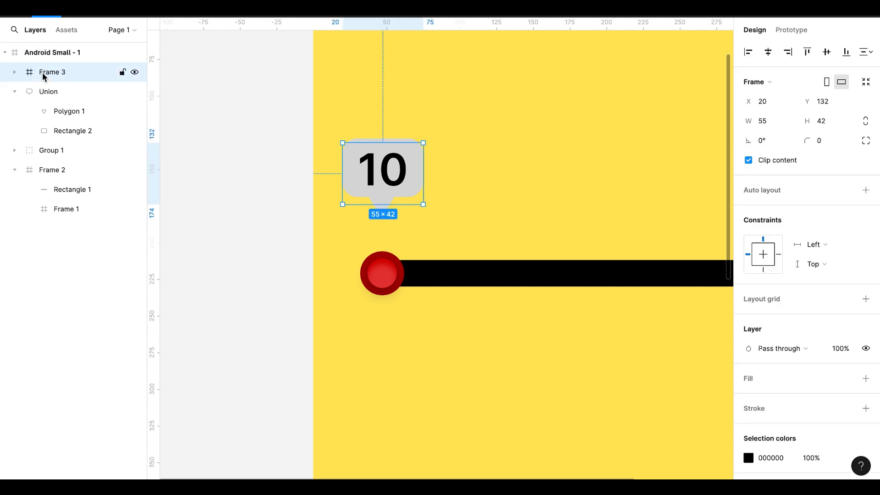
pyautogui.click(48, 92)
pyautogui.keyDown('shift'); pyautogui.click(43, 70); pyautogui.keyUp('shift')
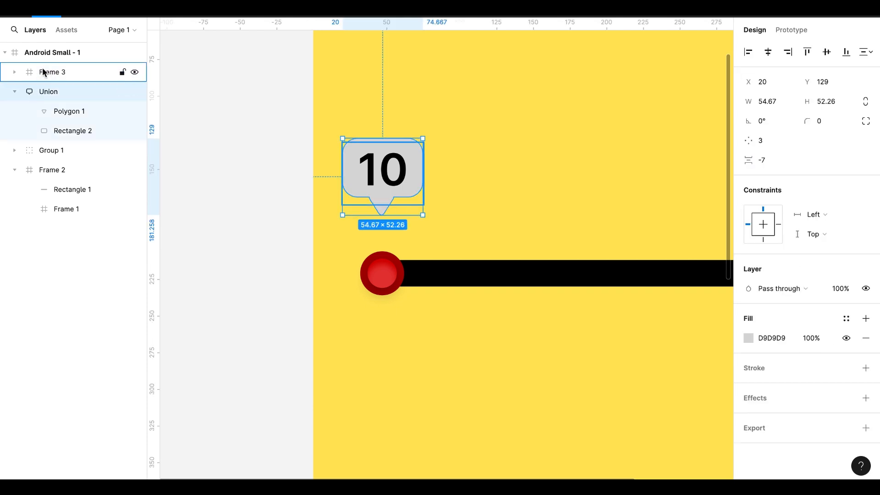
pyautogui.rightClick(45, 69)
pyautogui.click(88, 189)
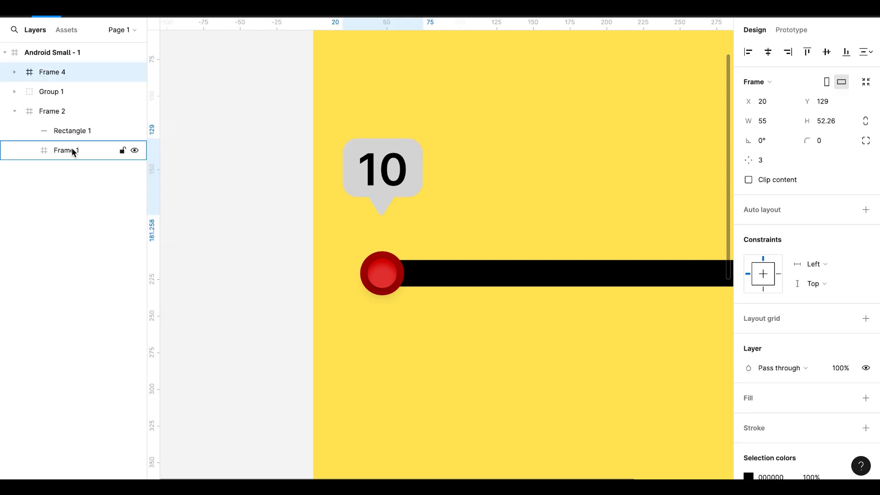
# Group the speech-bubble frame with the red knob group
pyautogui.keyDown('shift'); pyautogui.click(50, 94); pyautogui.keyUp('shift')
pyautogui.rightClick(62, 87)
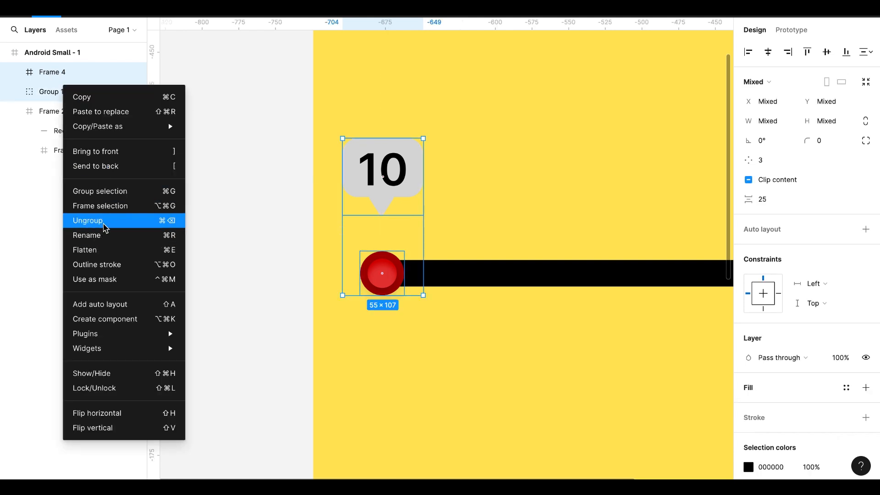
pyautogui.click(106, 191)
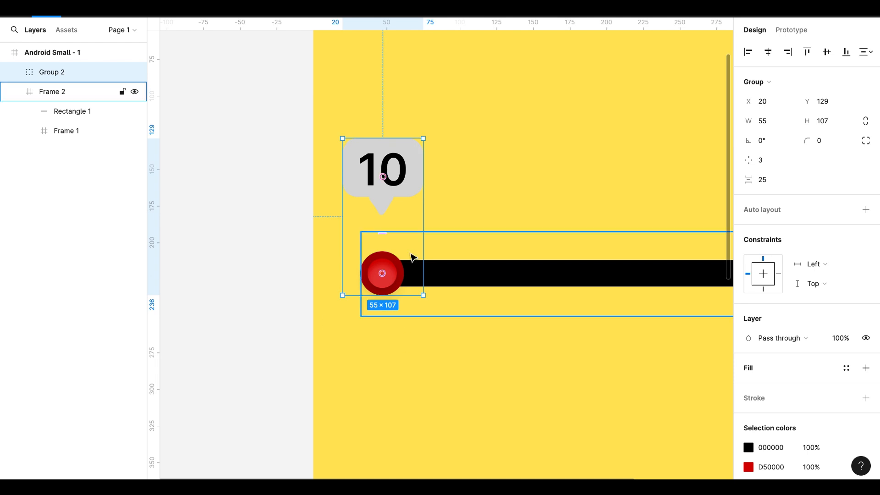
pyautogui.click(438, 391)
# Wrap the knob group and the bar in one frame and move it out of the Android frame onto the canvas beside it
pyautogui.scroll(-5, 439, 391)
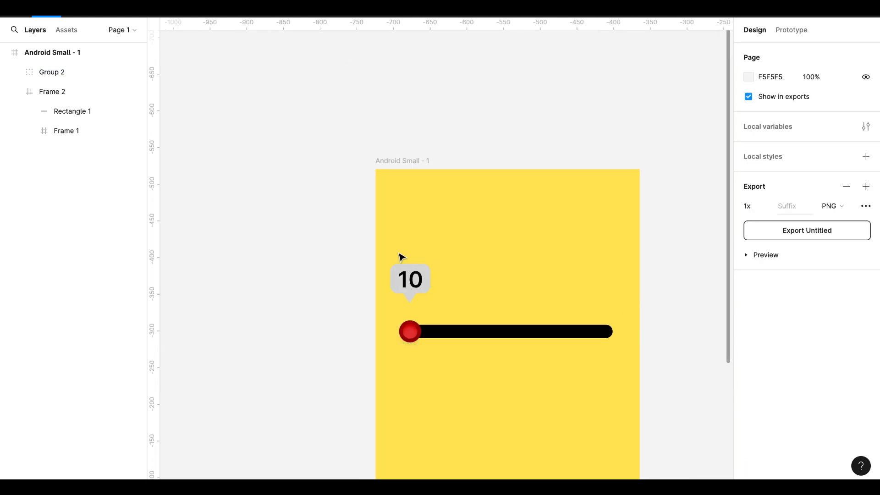
pyautogui.moveTo(389, 252); pyautogui.dragTo(632, 359)
pyautogui.rightClick(521, 303)
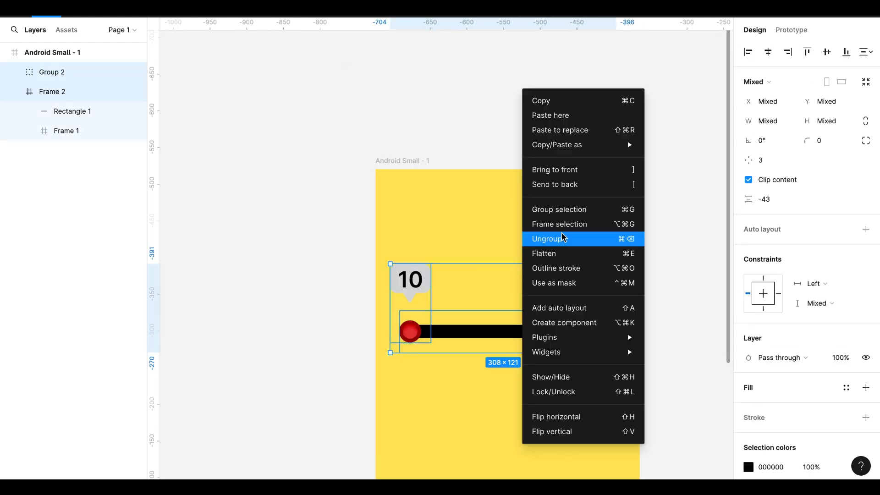
pyautogui.click(559, 224)
pyautogui.moveTo(486, 288); pyautogui.dragTo(220, 213)
pyautogui.hscroll(-3, 220, 212)
pyautogui.scroll(1, 220, 212)
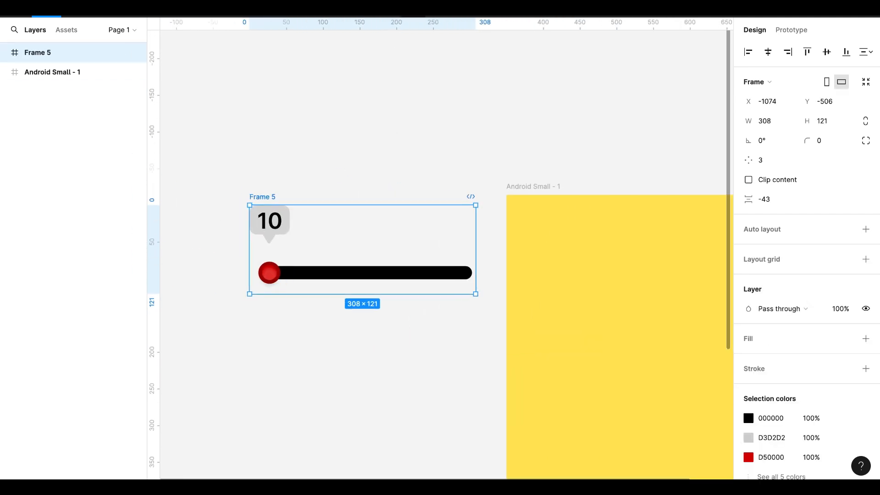
# Turn the slider frame into a component and add a second variant
pyautogui.hotkey('ctrl', 'alt', 'k')
pyautogui.click(401, 9)
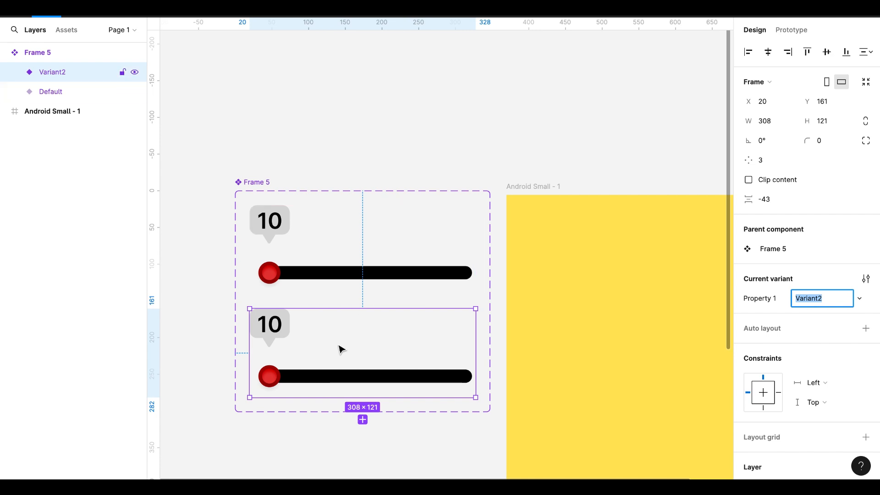
# Shift the knob and speech-bubble group in the second variant right to X 270, at the far end of the bar
pyautogui.click(270, 385)
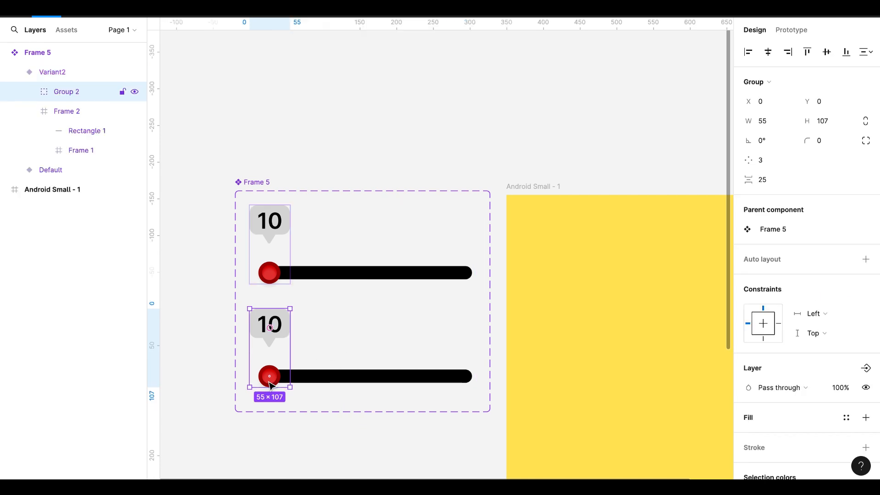
pyautogui.hotkey('shift', 'Right')
pyautogui.hotkey('shift', 'Right')
pyautogui.hotkey('shift', 'Right')
pyautogui.hotkey('shift', 'Right')
pyautogui.hotkey('shift', 'Right')
pyautogui.hotkey('shift', 'Right')
pyautogui.hotkey('shift', 'Right')
pyautogui.hotkey('shift', 'Right')
pyautogui.hotkey('shift', 'Right')
pyautogui.hotkey('shift', 'Right')
pyautogui.hotkey('shift', 'Right')
pyautogui.hotkey('shift', 'Right')
pyautogui.hotkey('shift', 'Right')
pyautogui.hotkey('shift', 'Right')
pyautogui.hotkey('shift', 'Right')
pyautogui.hotkey('shift', 'Right')
pyautogui.hotkey('shift', 'Right')
pyautogui.hotkey('shift', 'Right')
pyautogui.hotkey('shift', 'Right')
pyautogui.hotkey('shift', 'Right')
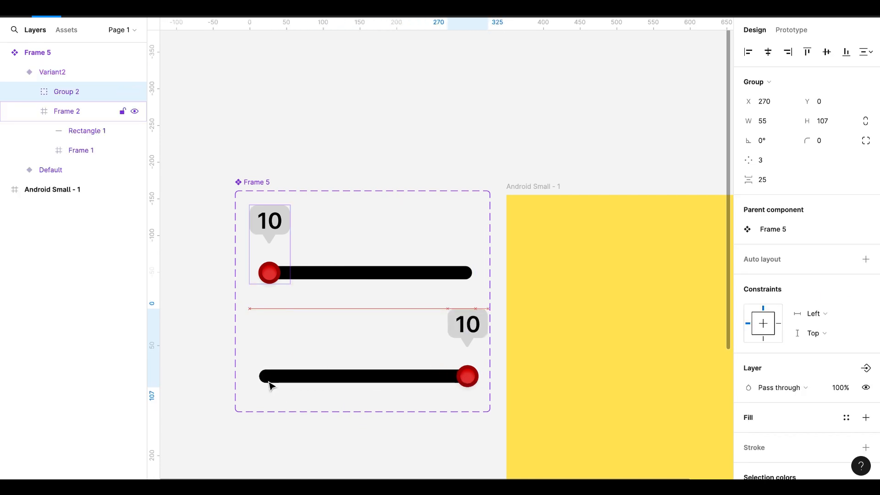
# Shift the number text in the second variant's bubble up to Y -414 so that 100 shows centred in it
pyautogui.click(476, 330)
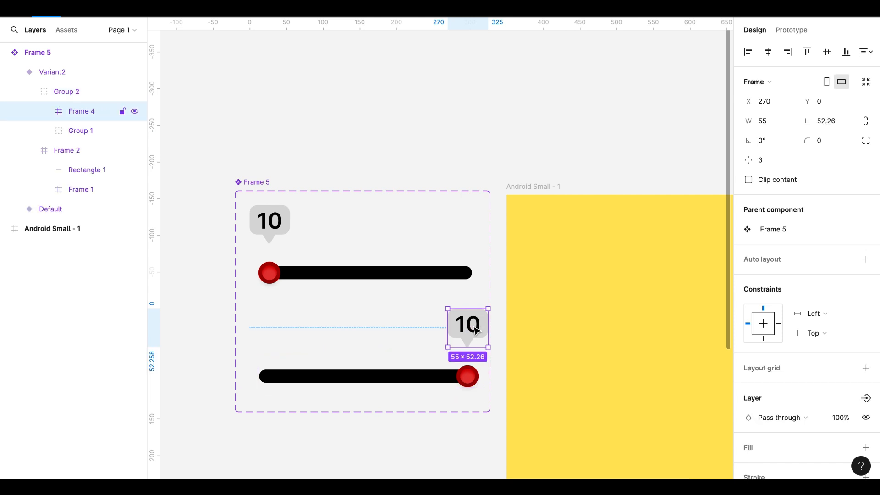
pyautogui.click(476, 330)
pyautogui.click(476, 330)
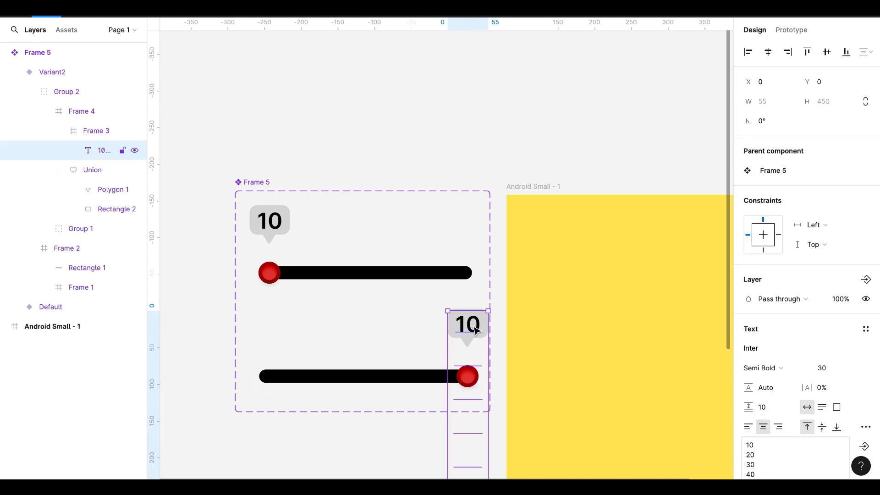
pyautogui.hotkey('shift', 'Up')
pyautogui.hotkey('shift', 'Up')
pyautogui.hotkey('shift', 'Up')
pyautogui.hotkey('shift', 'Up')
pyautogui.hotkey('shift', 'Up')
pyautogui.hotkey('shift', 'Up')
pyautogui.hotkey('shift', 'Up')
pyautogui.hotkey('shift', 'Up')
pyautogui.hotkey('shift', 'Up')
pyautogui.hotkey('shift', 'Up')
pyautogui.hotkey('shift', 'Up')
pyautogui.hotkey('shift', 'Up')
pyautogui.hotkey('shift', 'Up')
pyautogui.hotkey('shift', 'Up')
pyautogui.hotkey('shift', 'Up')
pyautogui.hotkey('shift', 'Up')
pyautogui.hotkey('shift', 'Up')
pyautogui.hotkey('shift', 'Up')
pyautogui.hotkey('shift', 'Up')
pyautogui.hotkey('shift', 'Up')
pyautogui.hotkey('shift', 'Up')
pyautogui.hotkey('shift', 'Up')
pyautogui.hotkey('shift', 'Up')
pyautogui.hotkey('shift', 'Up')
pyautogui.hotkey('shift', 'Up')
pyautogui.hotkey('shift', 'Up')
pyautogui.hotkey('shift', 'Up')
pyautogui.hotkey('shift', 'Up')
pyautogui.hotkey('shift', 'Up')
pyautogui.hotkey('shift', 'Up')
pyautogui.hotkey('shift', 'Up')
pyautogui.hotkey('shift', 'Up')
pyautogui.hotkey('shift', 'Up')
pyautogui.hotkey('shift', 'Up')
pyautogui.hotkey('shift', 'Up')
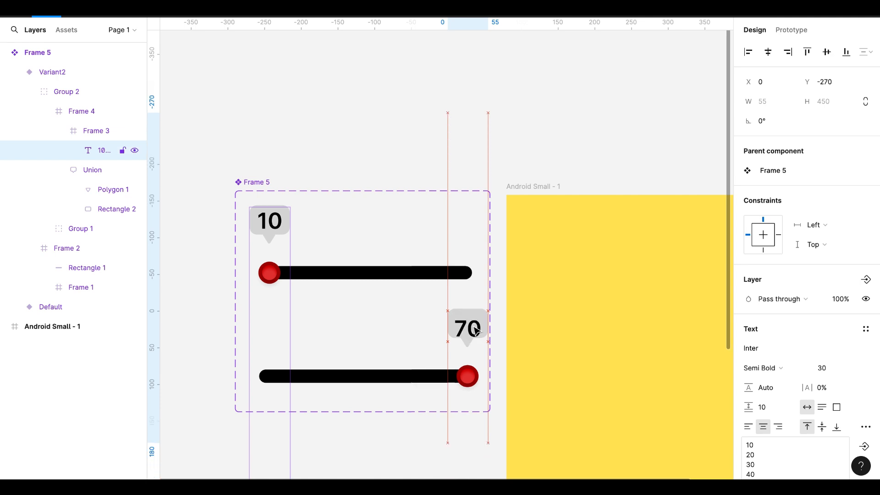
pyautogui.press('Up')
pyautogui.press('Up')
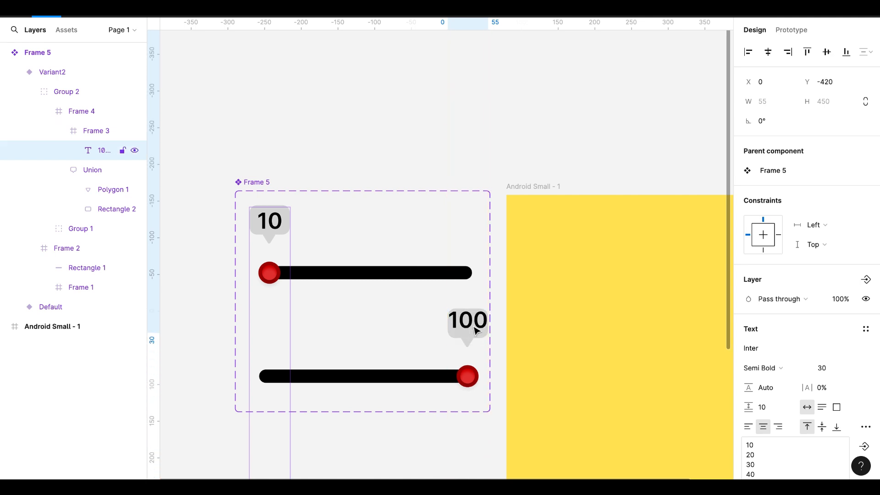
pyautogui.press('Up')
pyautogui.press('Up')
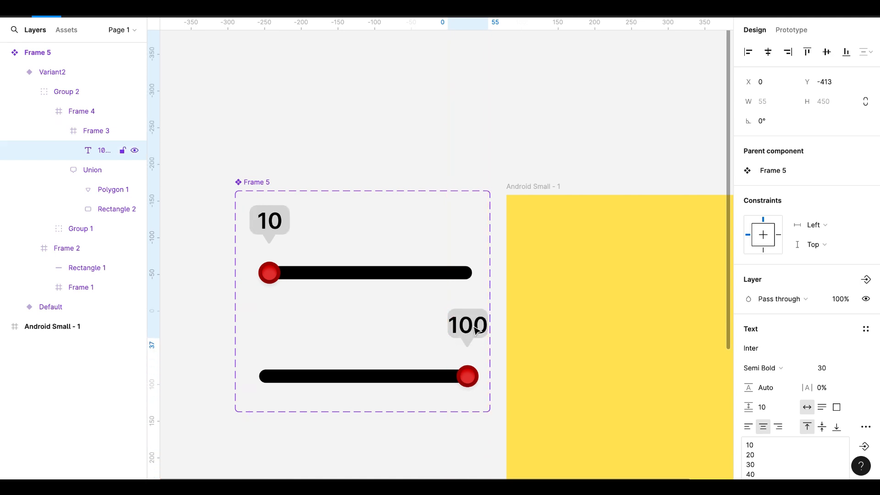
# Shift the black bar in the default variant left to X -270 so that it ends beneath the knob
pyautogui.click(296, 277)
pyautogui.click(296, 277)
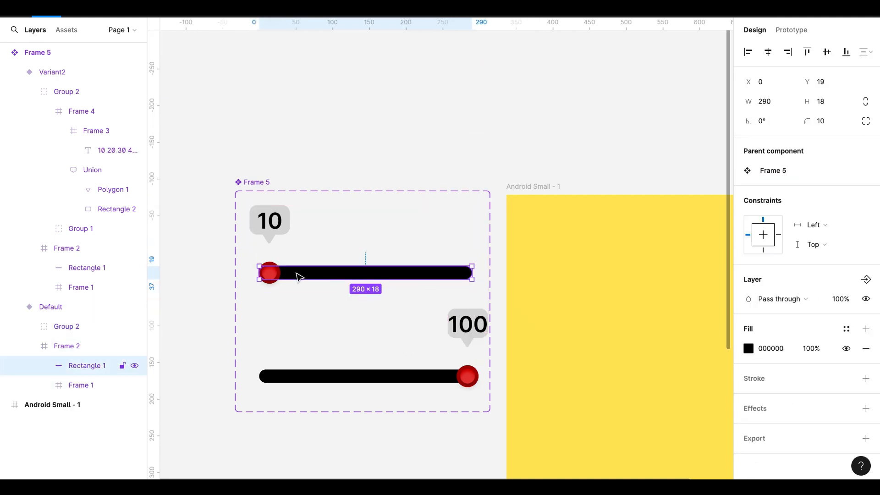
pyautogui.hotkey('shift', 'Left')
pyautogui.hotkey('shift', 'Left')
pyautogui.hotkey('shift', 'Left')
pyautogui.hotkey('shift', 'Left')
pyautogui.hotkey('shift', 'Left')
pyautogui.hotkey('shift', 'Left')
pyautogui.hotkey('shift', 'Left')
pyautogui.hotkey('shift', 'Left')
pyautogui.hotkey('shift', 'Left')
pyautogui.hotkey('shift', 'Left')
pyautogui.hotkey('shift', 'Left')
pyautogui.hotkey('shift', 'Left')
pyautogui.hotkey('shift', 'Left')
pyautogui.hotkey('shift', 'Left')
pyautogui.hotkey('shift', 'Left')
pyautogui.hotkey('shift', 'Left')
pyautogui.hotkey('shift', 'Left')
pyautogui.hotkey('shift', 'Left')
pyautogui.hotkey('shift', 'Left')
pyautogui.hotkey('shift', 'Left')
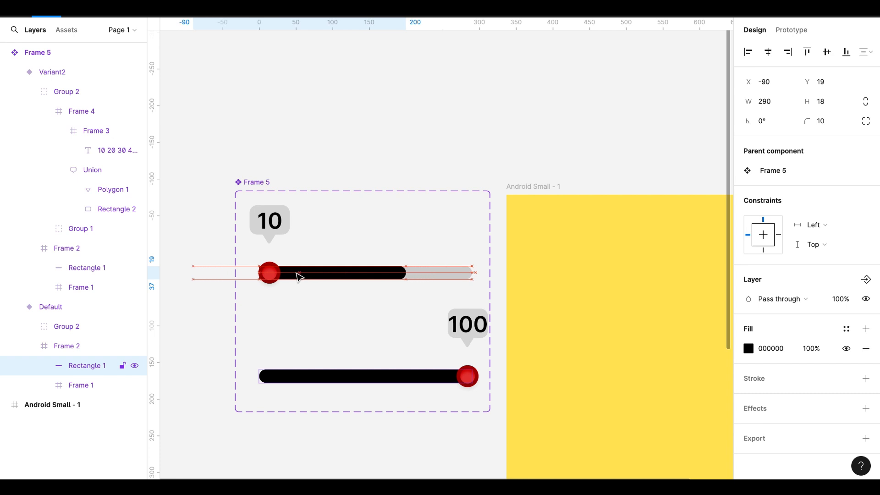
pyautogui.hotkey('shift', 'Left')
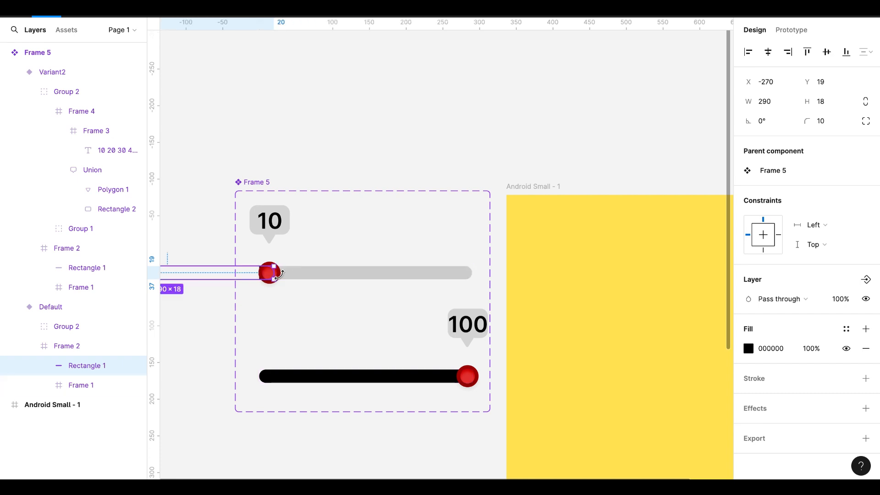
# Move the red knob group in the default variant slightly left to X 9
pyautogui.click(286, 288)
pyautogui.doubleClick(274, 279)
pyautogui.moveTo(274, 278); pyautogui.dragTo(274, 280)
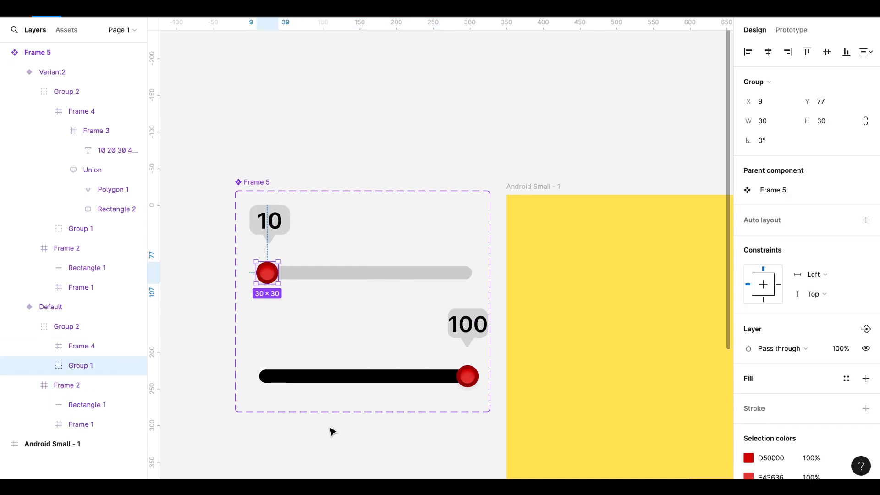
# Link the default variant's knob to Variant2 with an On drag prototype interaction using Change to and Smart animate
pyautogui.click(791, 30)
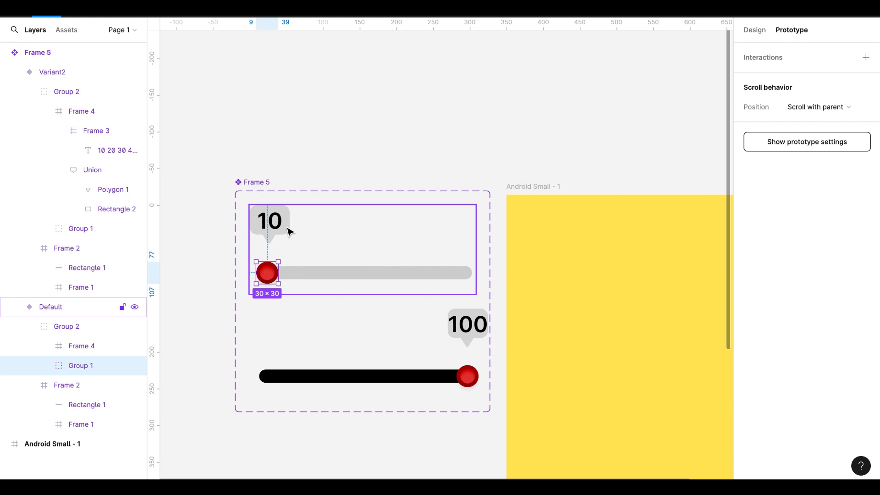
pyautogui.moveTo(271, 275)
pyautogui.moveTo(277, 274); pyautogui.dragTo(329, 337)
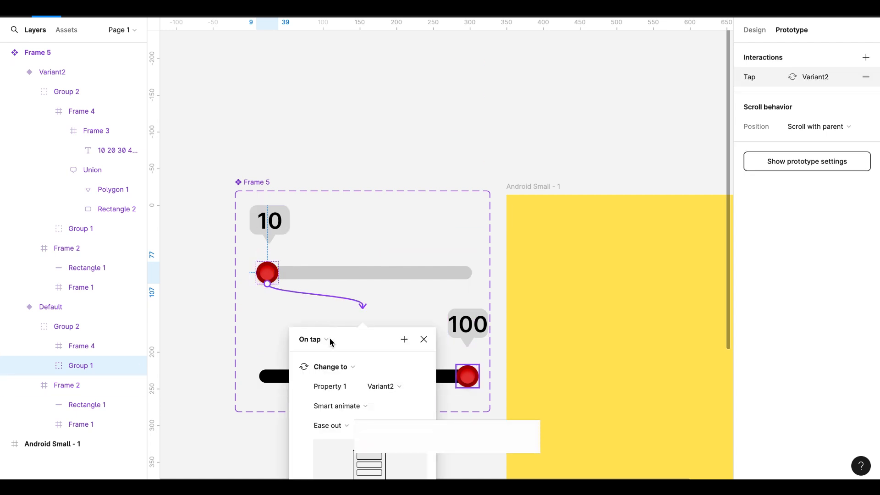
pyautogui.click(329, 338)
pyautogui.click(314, 357)
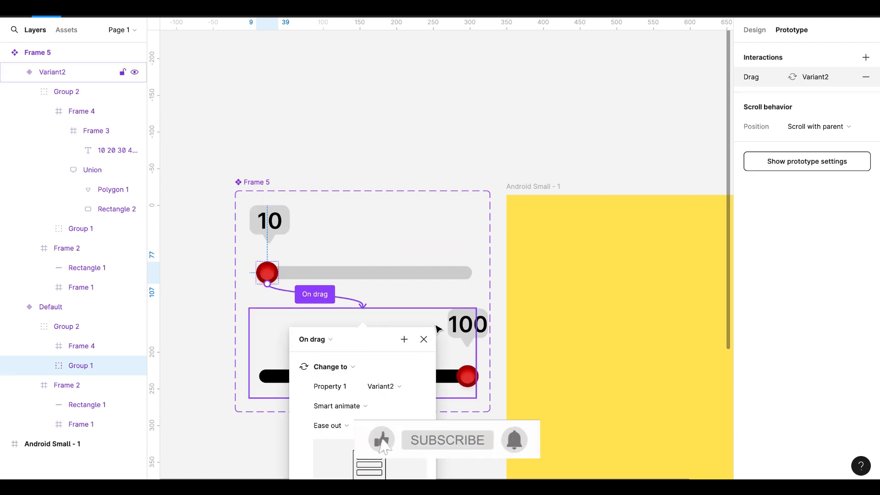
# Link the second variant's knob back to the Default variant with an On drag, Smart animate interaction
pyautogui.scroll(-5, 398, 366)
pyautogui.click(437, 227)
pyautogui.doubleClick(477, 266)
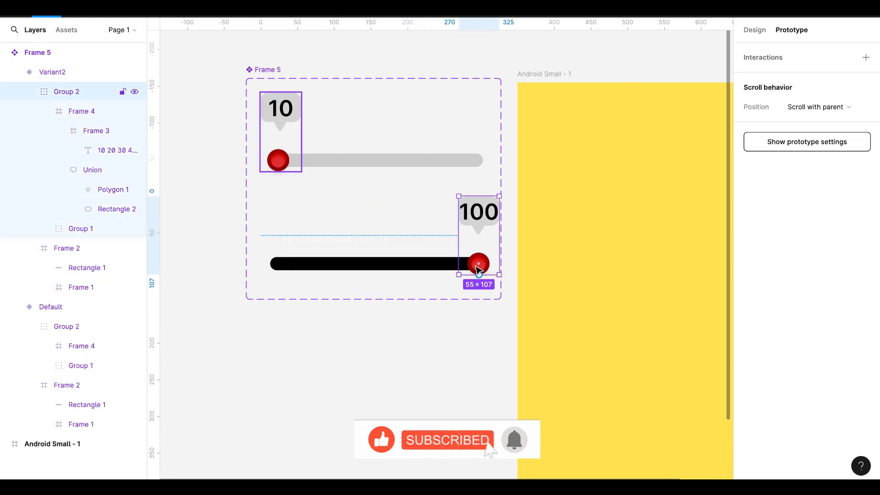
pyautogui.doubleClick(476, 266)
pyautogui.moveTo(467, 263); pyautogui.dragTo(370, 178)
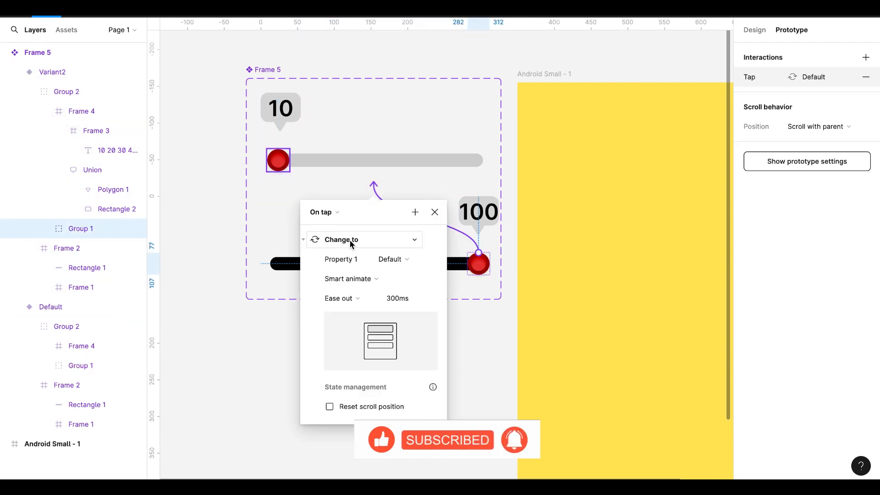
pyautogui.click(323, 211)
pyautogui.click(327, 227)
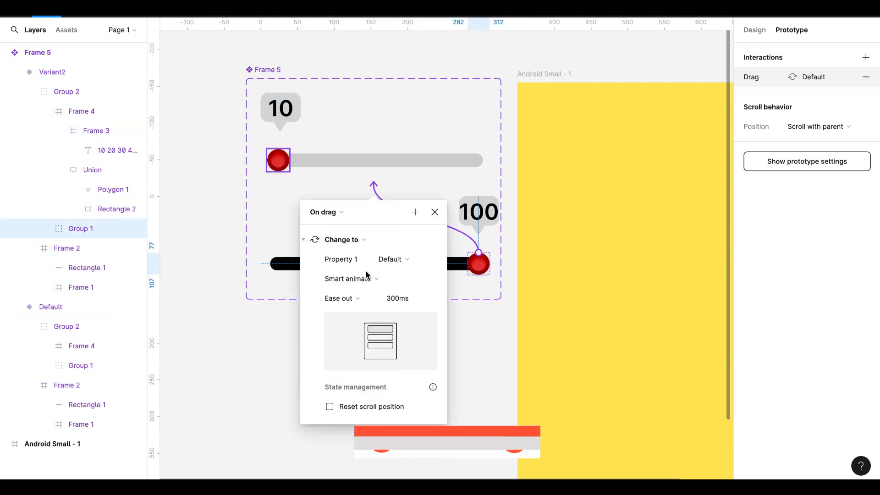
pyautogui.click(434, 211)
# Place an instance of the slider component Frame 5 in the yellow Android frame, centred horizontally at X 26, Y 194
pyautogui.hscroll(3, 447, 281)
pyautogui.scroll(-2, 448, 280)
pyautogui.click(67, 30)
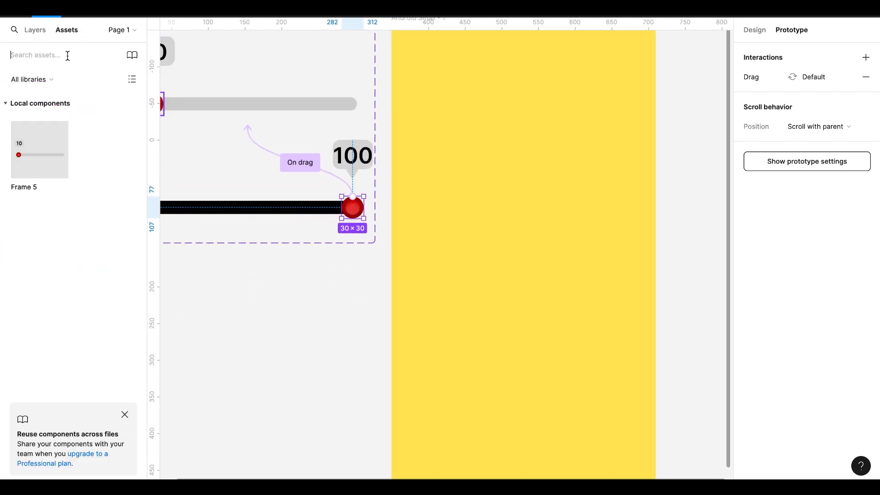
pyautogui.moveTo(39, 149); pyautogui.dragTo(540, 212)
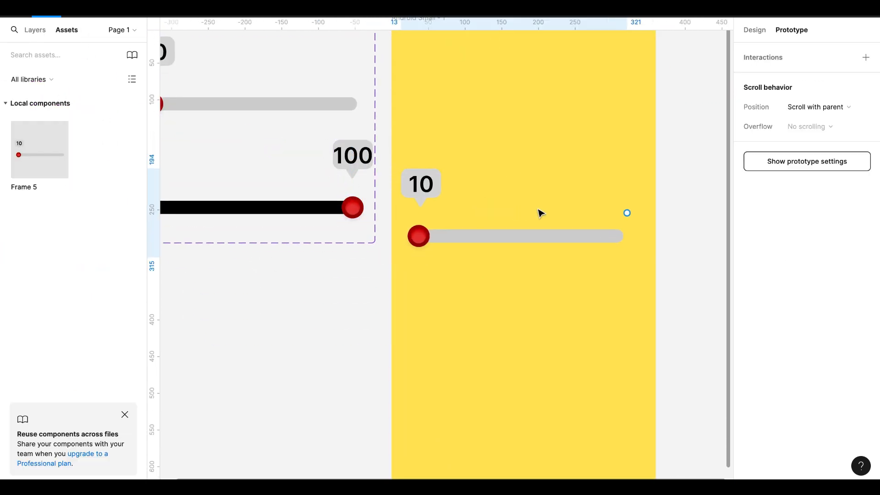
pyautogui.scroll(3, 540, 212)
pyautogui.moveTo(512, 278); pyautogui.dragTo(518, 278)
pyautogui.scroll(-2, 518, 278)
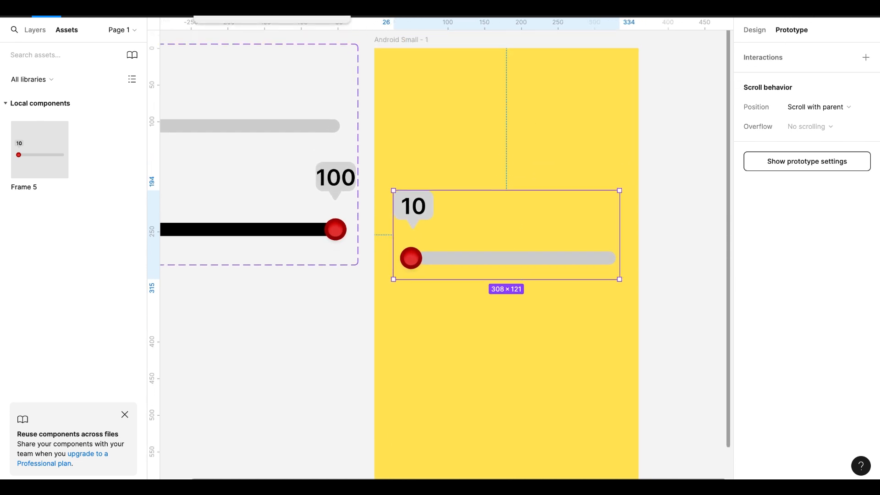
# Run the prototype preview and test the slider by pulling its knob to the far end of the bar
pyautogui.click(827, 9)
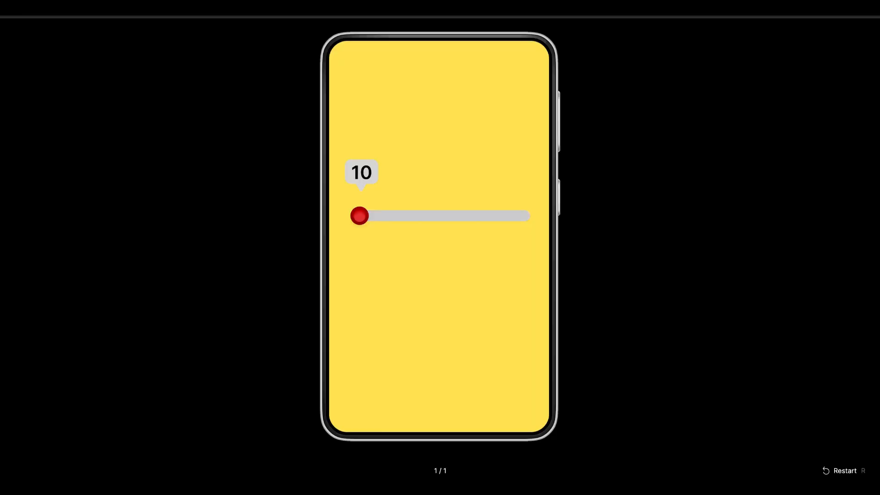
pyautogui.moveTo(358, 218); pyautogui.dragTo(525, 214)
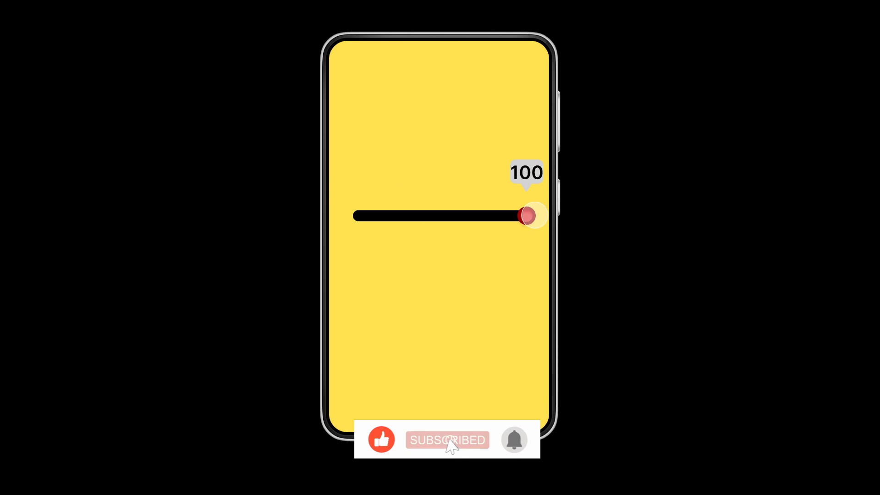